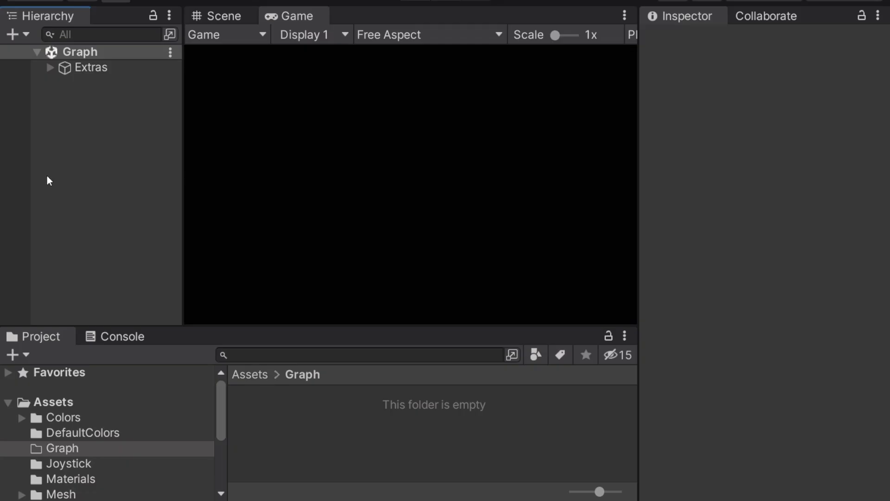
# - Create a new C# script named GraphHandler in the Assets/Graph folder
pyautogui.rightClick(308, 426)
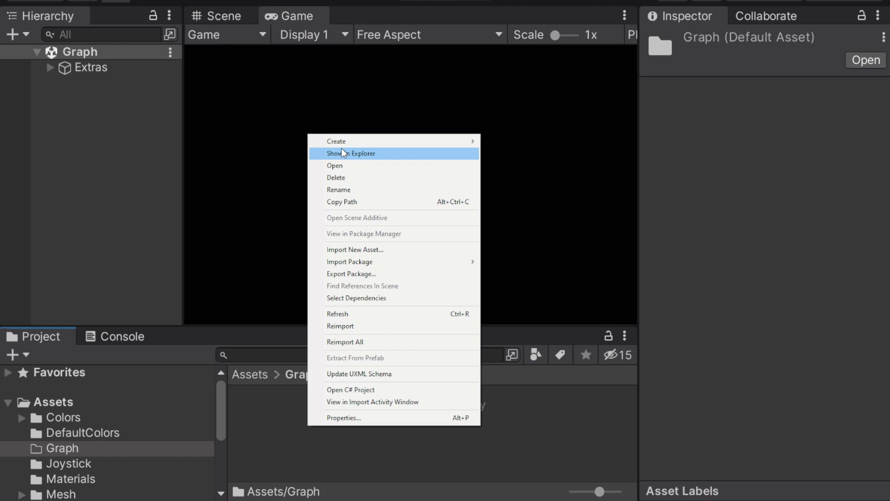
pyautogui.moveTo(344, 142)
pyautogui.click(515, 2)
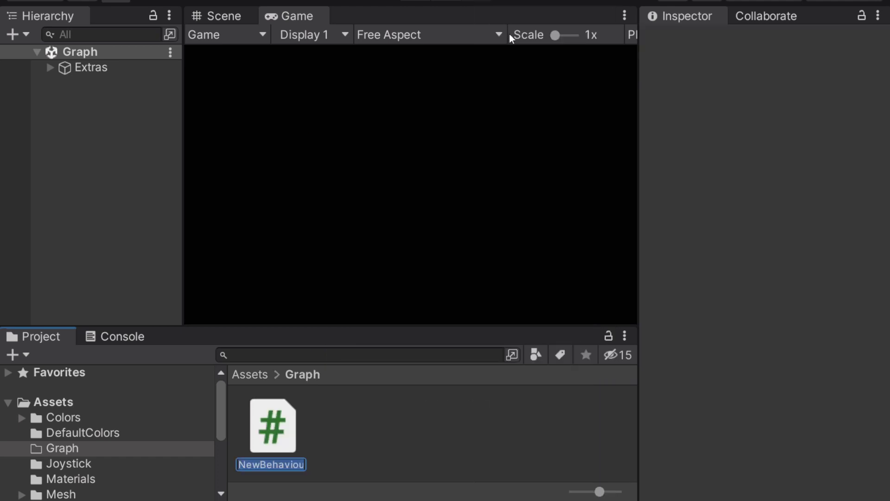
pyautogui.write('GraphH')
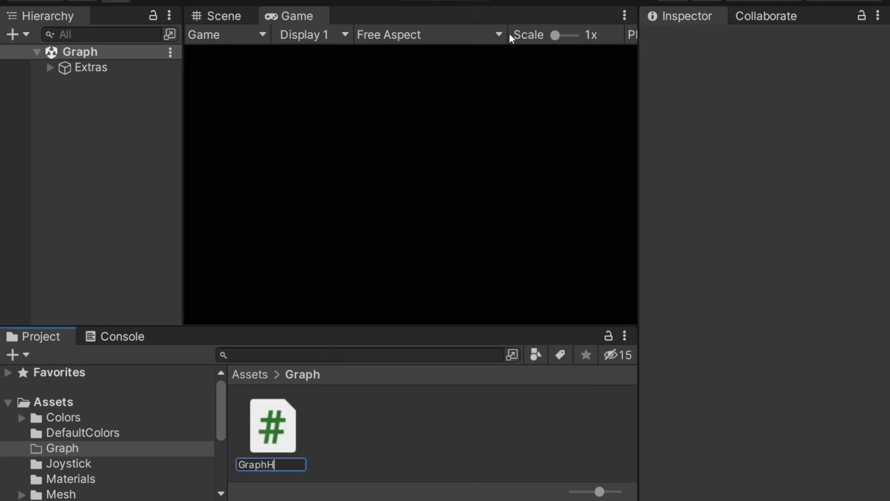
pyautogui.write('andler')
pyautogui.press('Return')
# - Create a second C# script named GraphSettings and open it in VS Code
pyautogui.rightClick(357, 412)
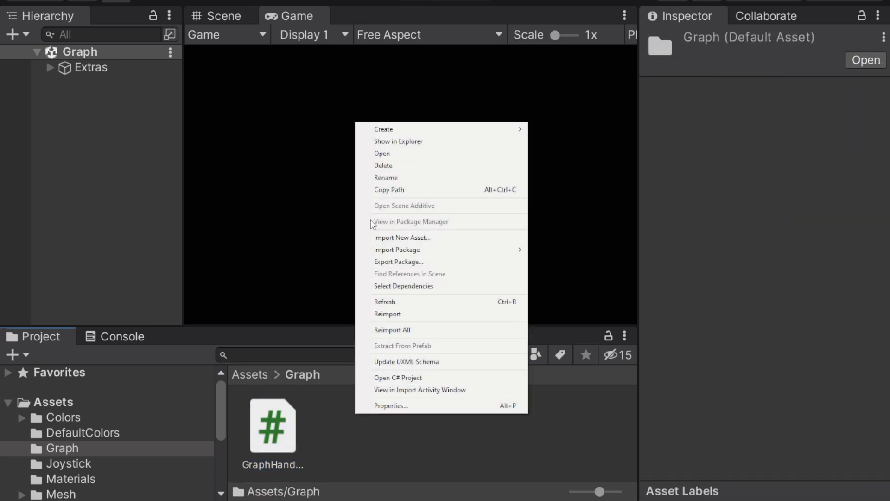
pyautogui.moveTo(384, 129)
pyautogui.click(557, 3)
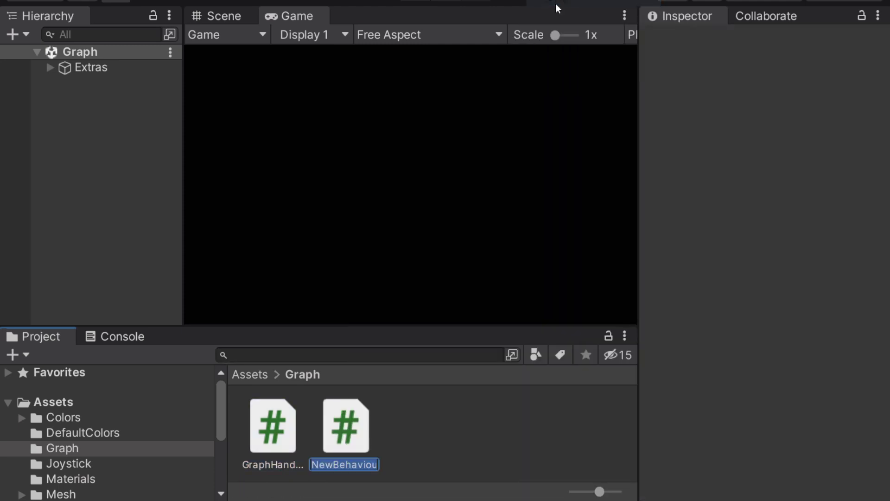
pyautogui.write('Graph')
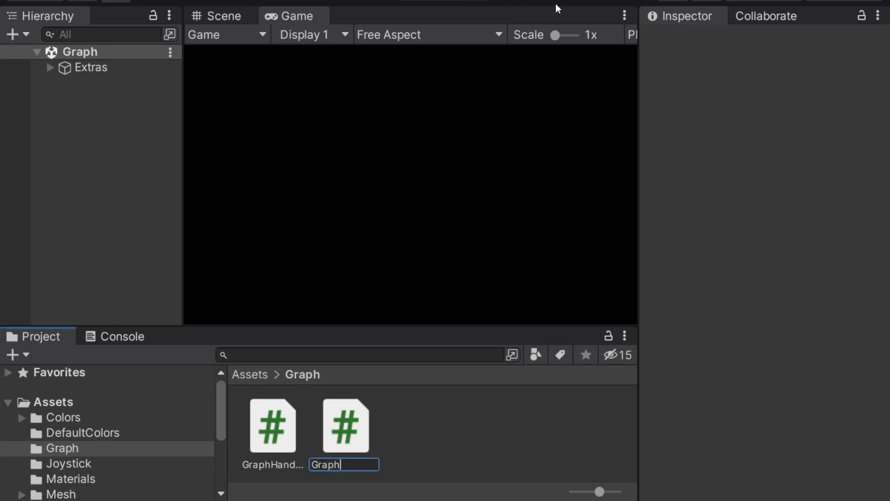
pyautogui.write('Settings')
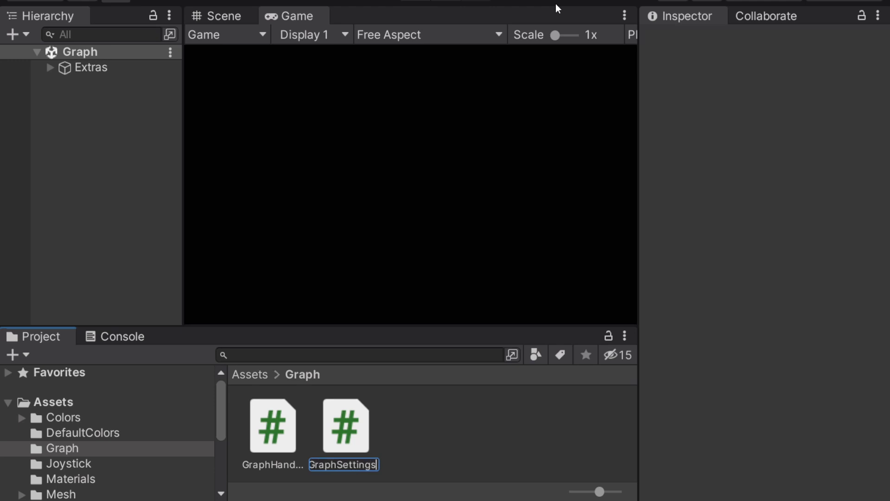
pyautogui.press('Return')
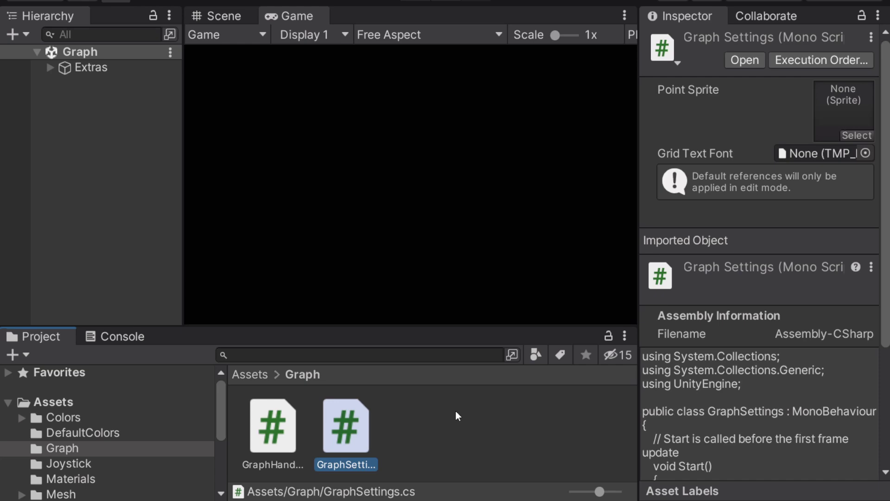
pyautogui.click(279, 428)
pyautogui.doubleClick(356, 442)
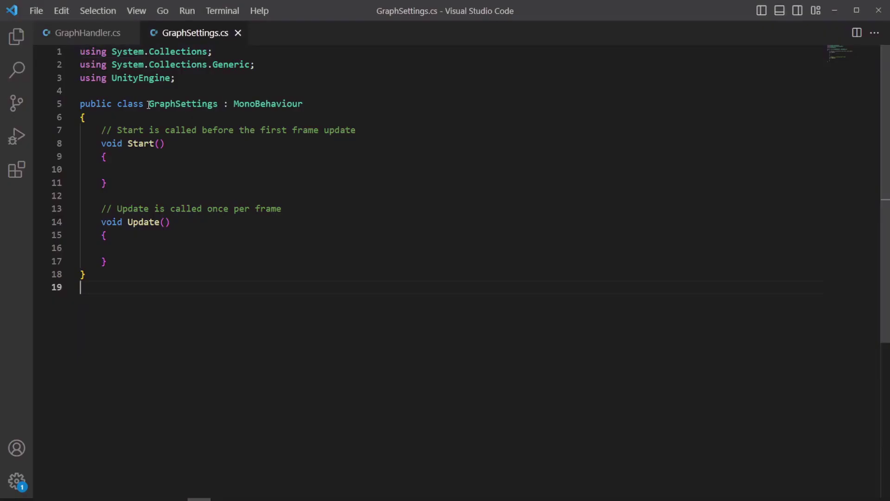
# - Pause the tutorial video, like it and subscribe to the channel
pyautogui.click(728, 249)
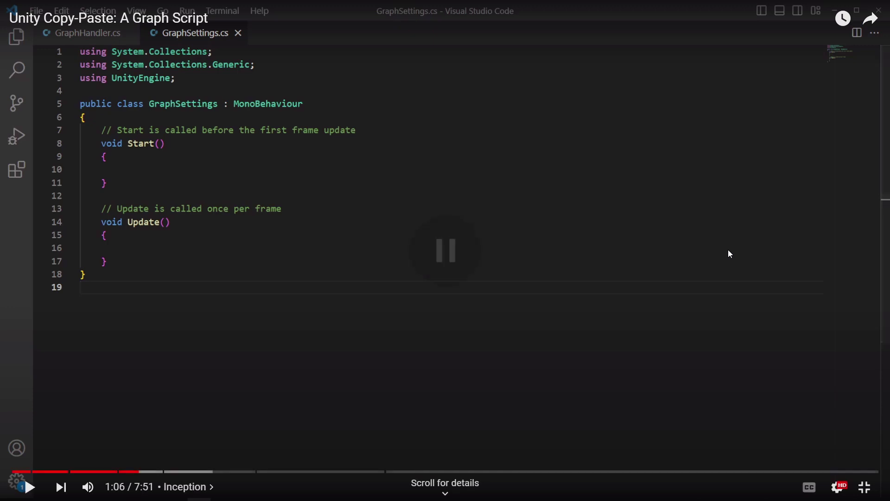
pyautogui.scroll(-2, 728, 250)
pyautogui.scroll(-3, 728, 253)
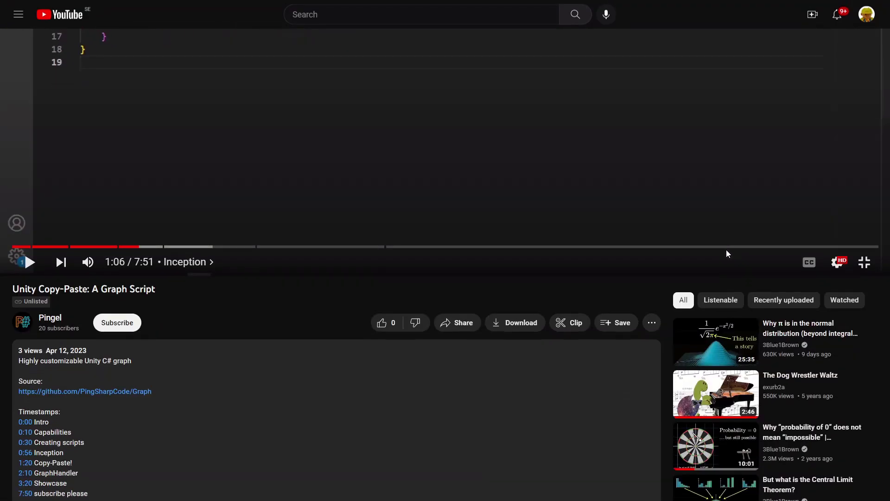
pyautogui.click(382, 322)
pyautogui.click(118, 326)
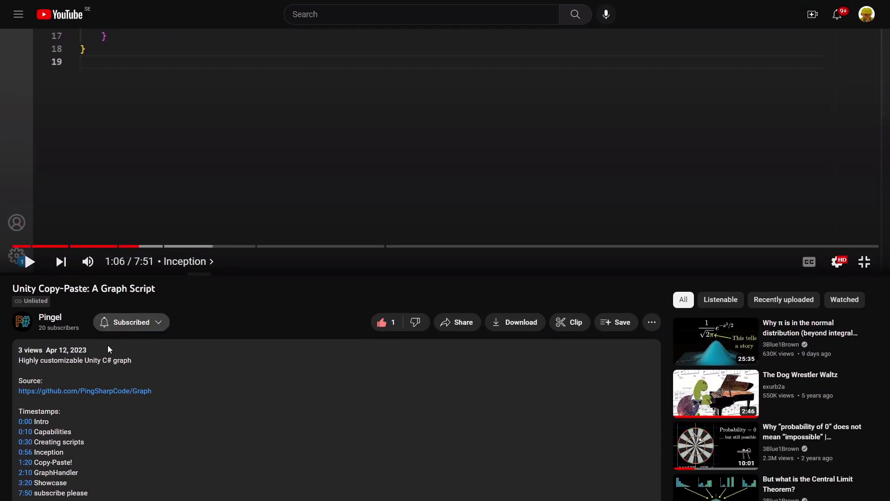
# - Open GraphHandler.cs in the Graph GitHub repository and select all 1279 lines of its code
pyautogui.click(91, 391)
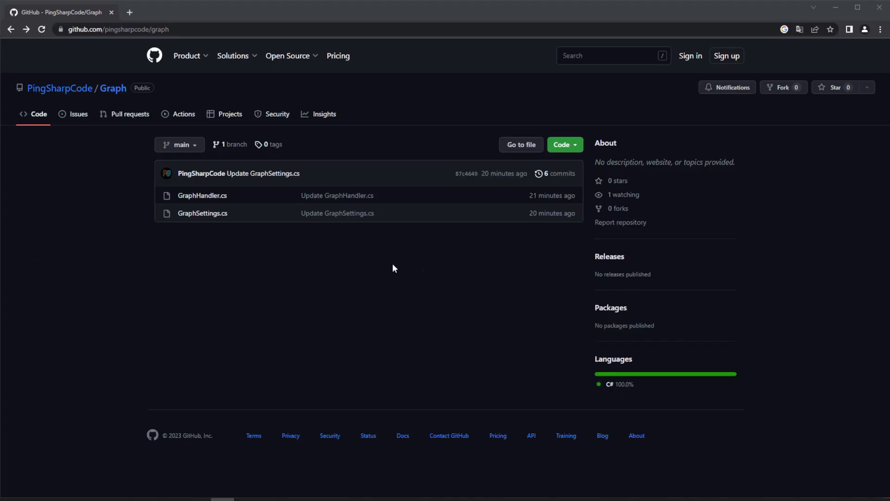
pyautogui.click(222, 200)
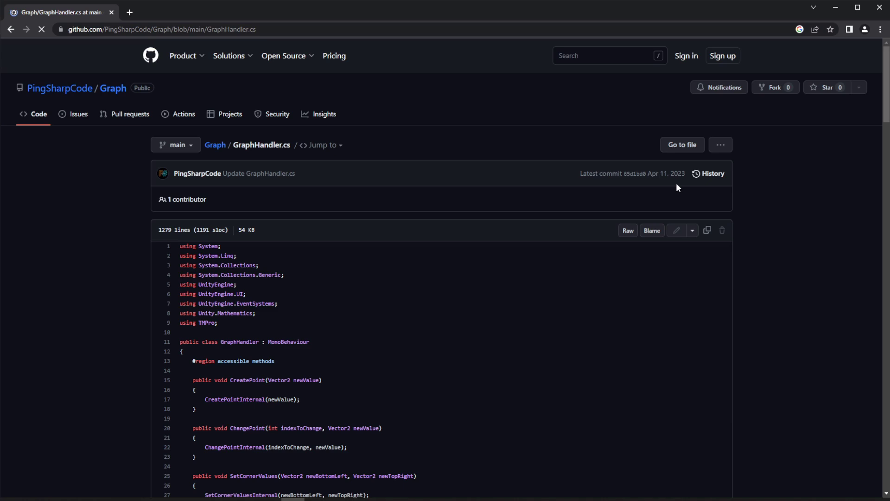
pyautogui.scroll(-20, 887, 75)
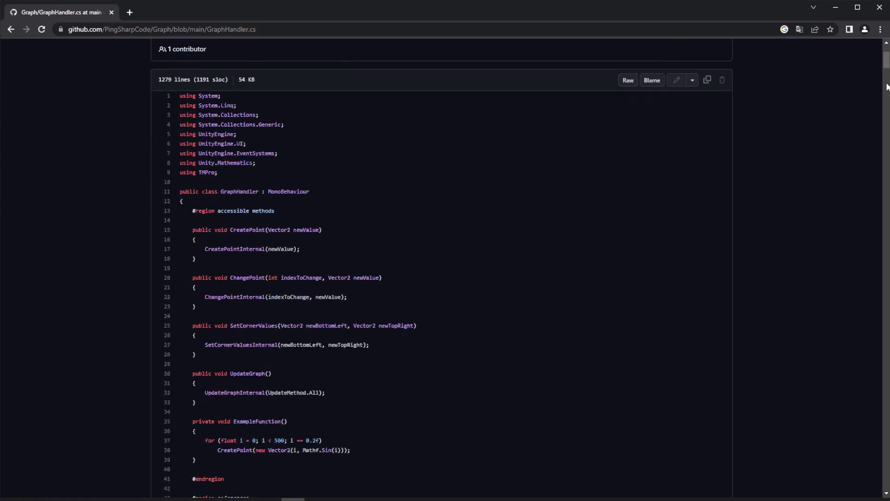
pyautogui.scroll(20, 887, 131)
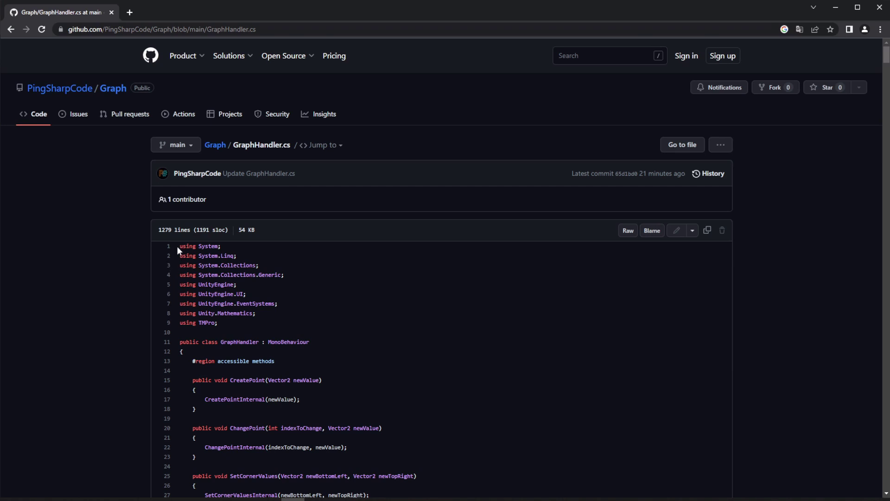
pyautogui.moveTo(177, 246); pyautogui.dragTo(286, 406)
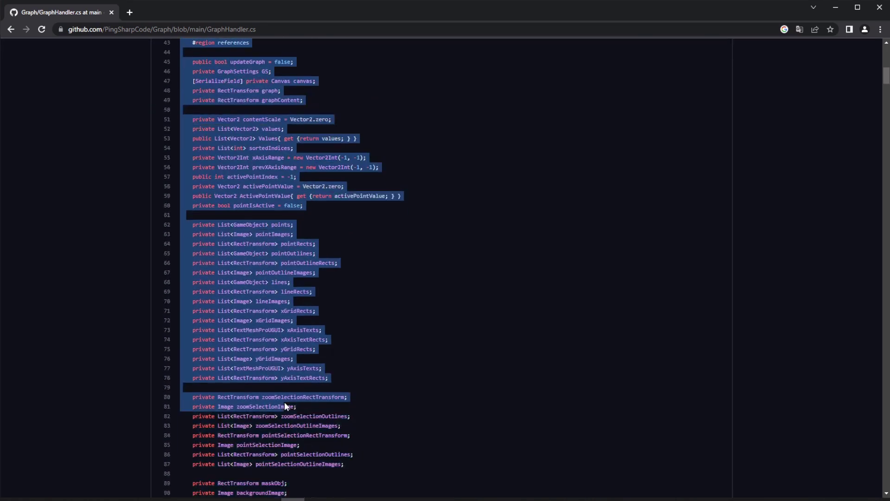
pyautogui.scroll(-20, 285, 406)
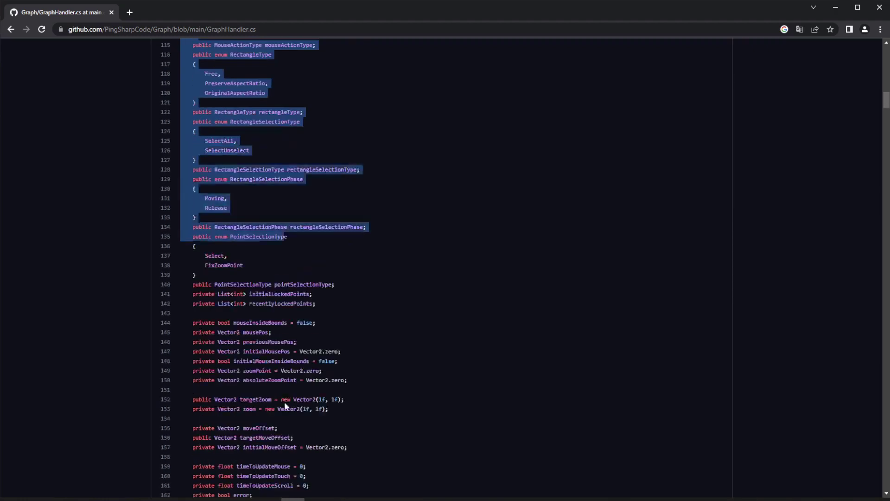
pyautogui.scroll(-20, 283, 404)
pyautogui.moveTo(283, 404); pyautogui.dragTo(205, 407)
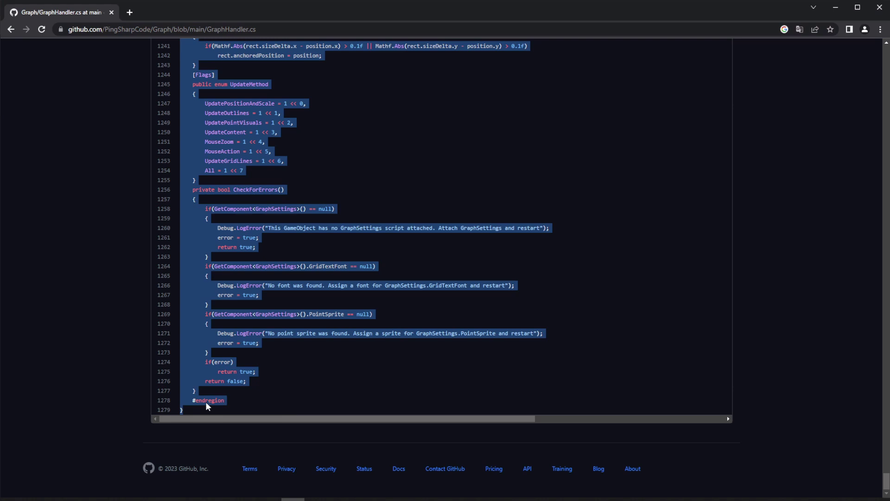
pyautogui.hotkey('alt', 'Tab')
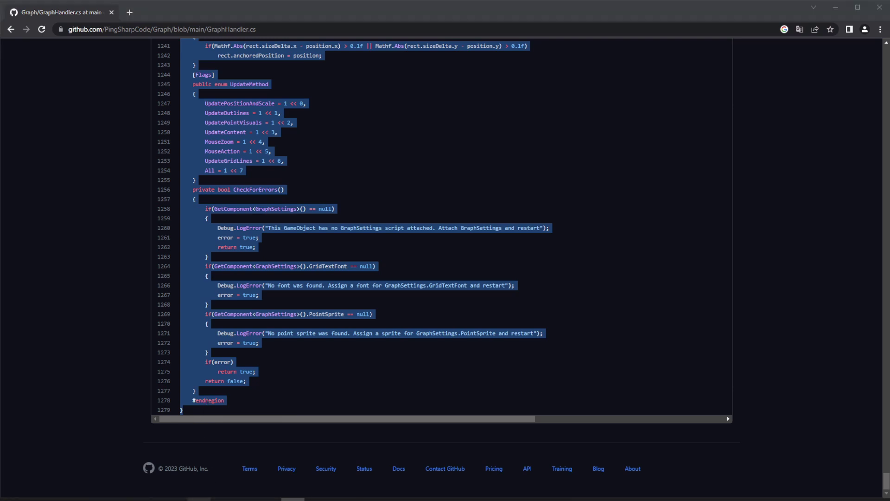
# - Overwrite the GraphHandler.cs template in VS Code with the copied 1279-line GitHub code
pyautogui.hotkey('ctrl', 'Tab')
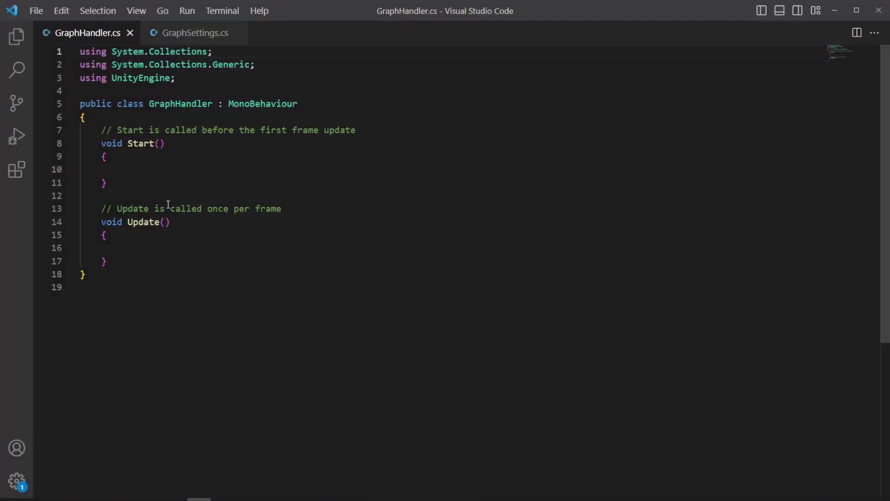
pyautogui.hotkey('ctrl', 'a')
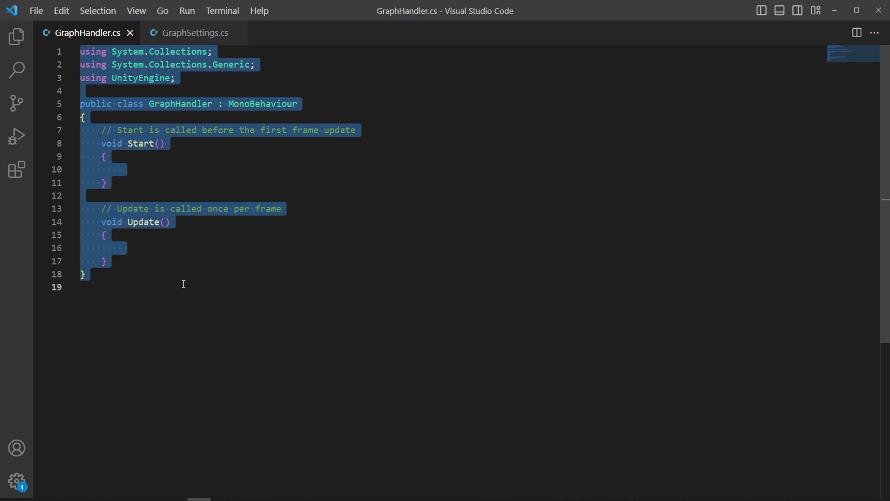
pyautogui.hotkey('ctrl', 'v')
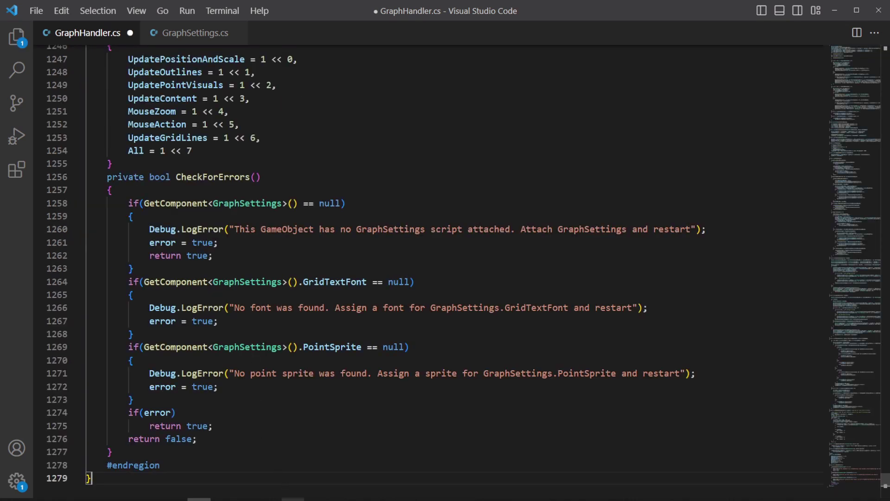
pyautogui.hotkey('alt', 'Tab')
# - Open GraphSettings.cs from the repository and select its 301 lines of code
pyautogui.scroll(1, 229, 136)
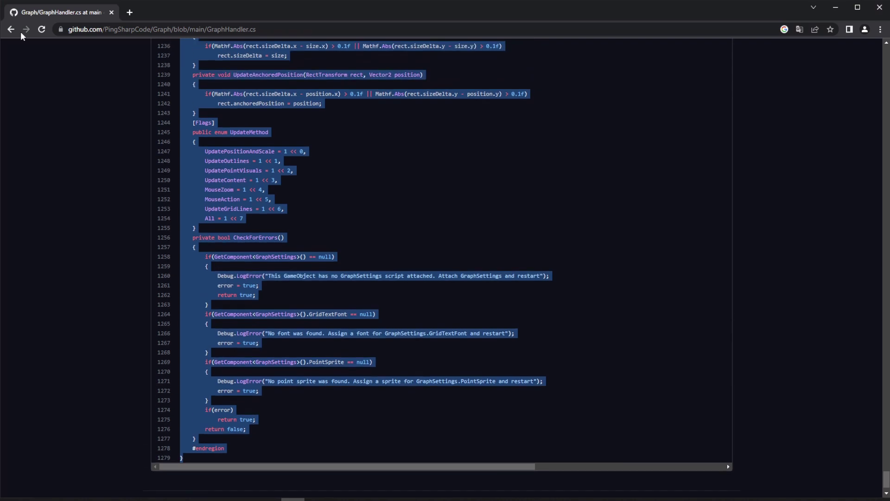
pyautogui.click(12, 30)
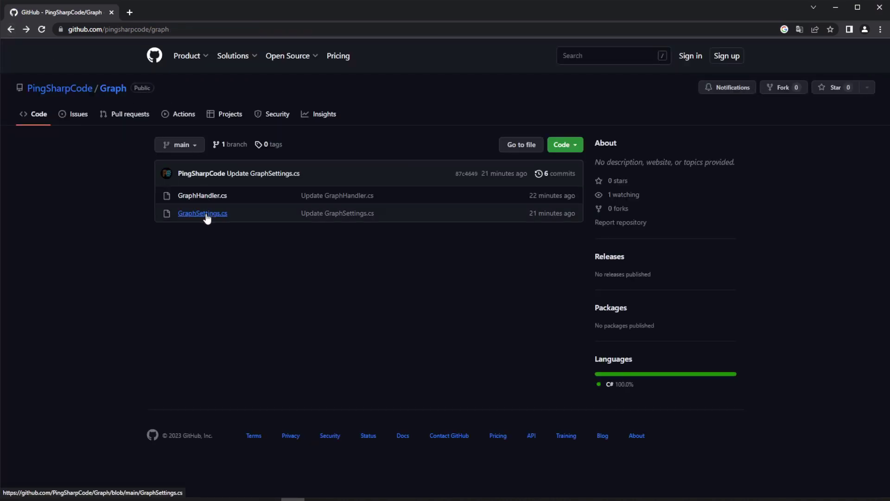
pyautogui.click(207, 215)
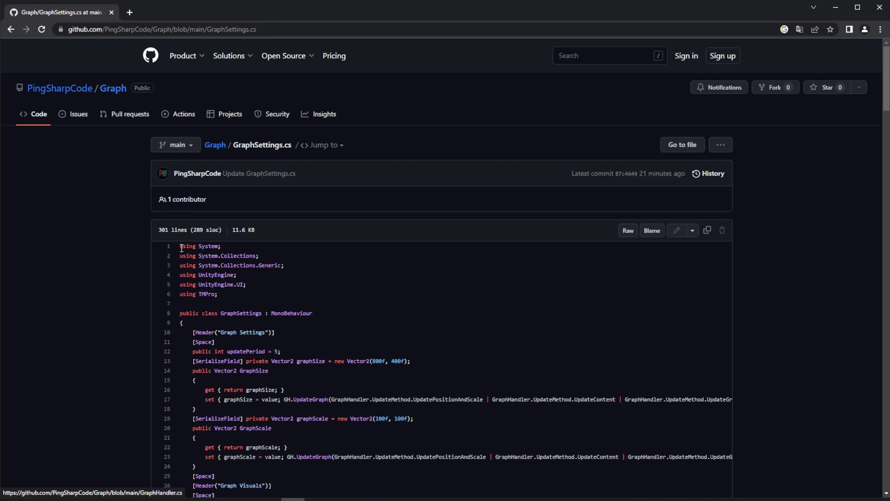
pyautogui.moveTo(179, 246); pyautogui.dragTo(272, 412)
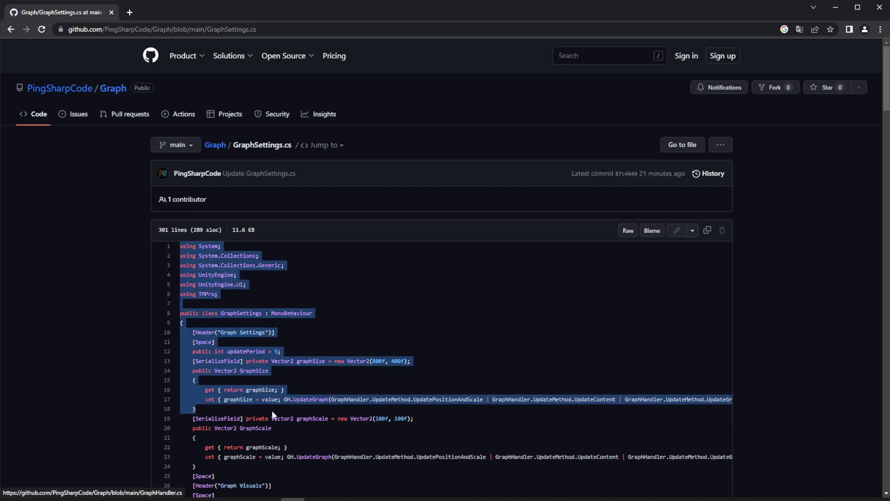
pyautogui.scroll(-20, 272, 410)
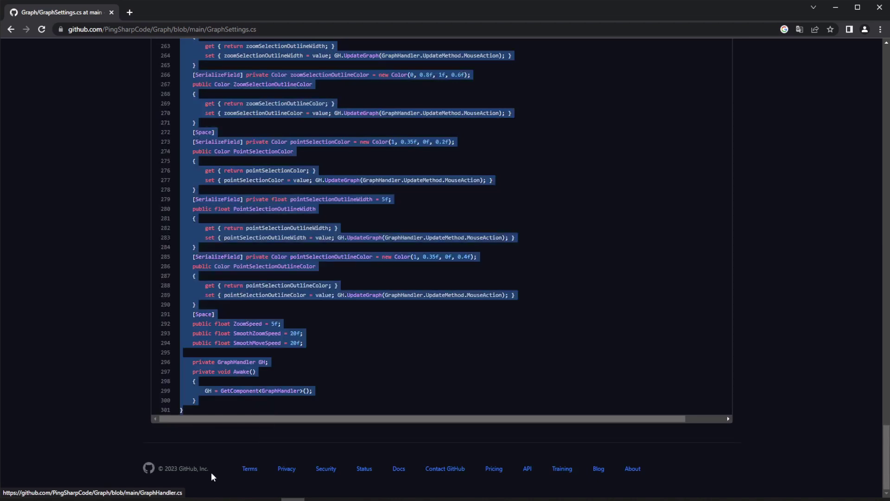
pyautogui.hotkey('alt', 'Tab')
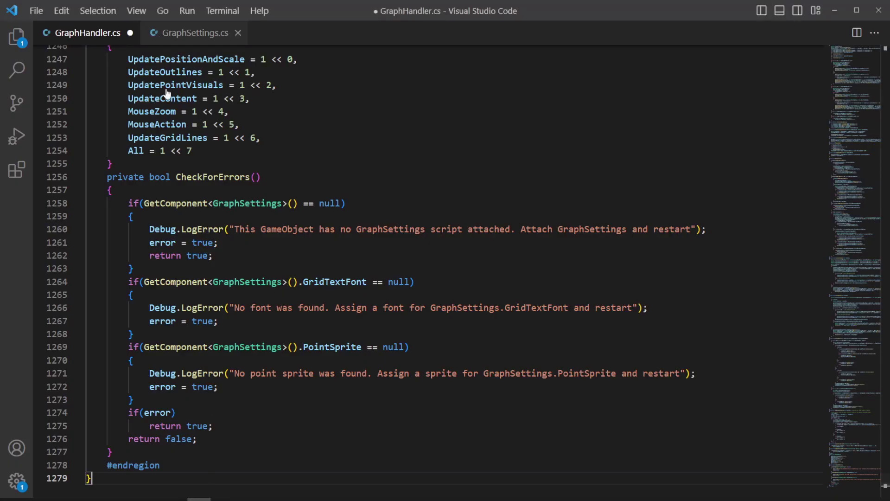
# - Paste the 301-line GitHub code over GraphSettings.cs and save it
pyautogui.click(151, 34)
pyautogui.click(210, 219)
pyautogui.hotkey('ctrl', 'a')
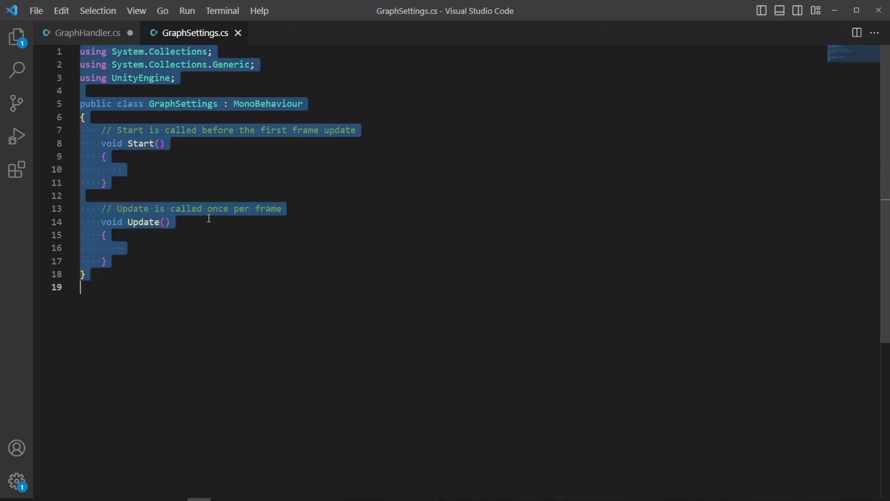
pyautogui.hotkey('ctrl', 'v')
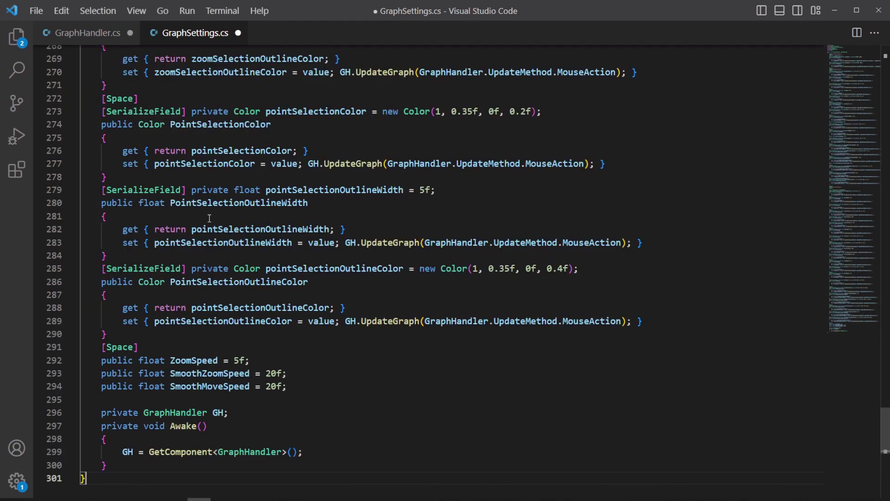
pyautogui.hotkey('ctrl', 's')
# - Save GraphHandler.cs as well
pyautogui.click(79, 34)
pyautogui.click(227, 151)
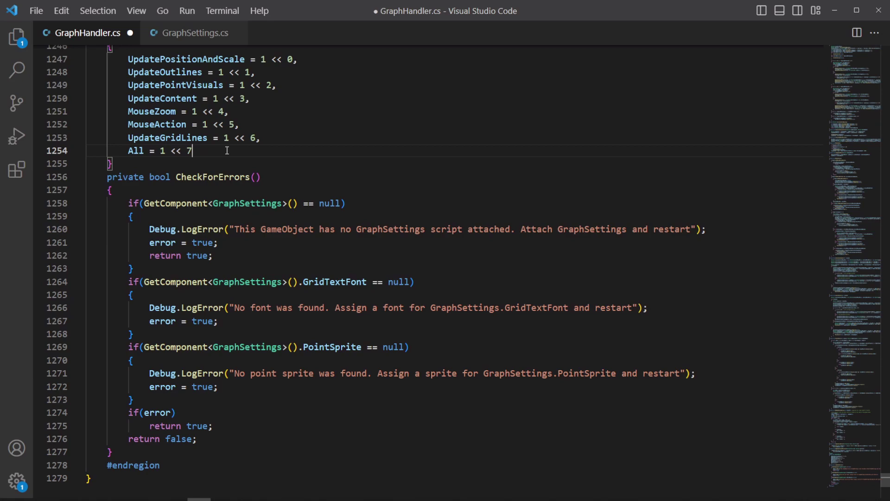
pyautogui.hotkey('ctrl', 's')
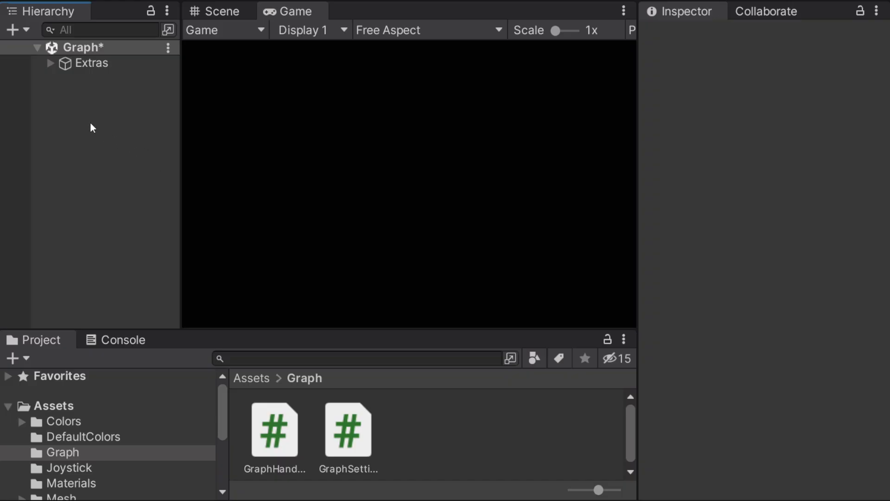
# - Create an empty GraphHandler object and attach the GraphHandler and GraphSettings scripts
pyautogui.rightClick(90, 121)
pyautogui.click(129, 253)
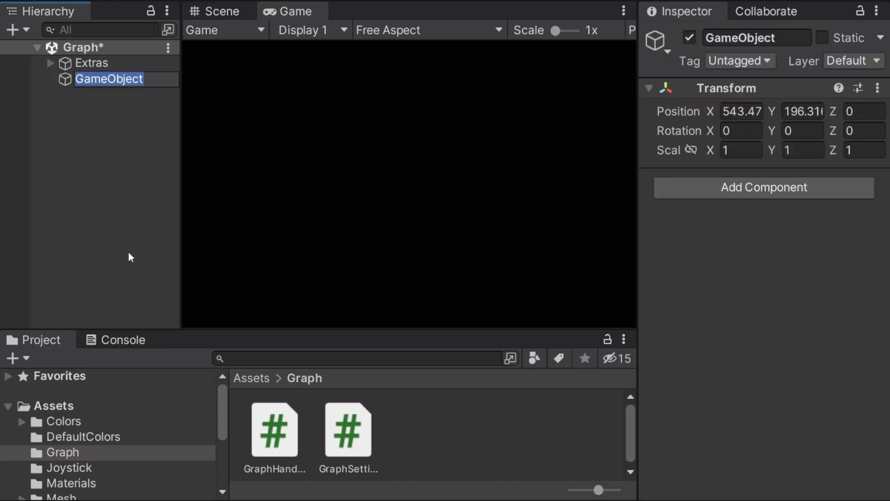
pyautogui.write('GraphHandler')
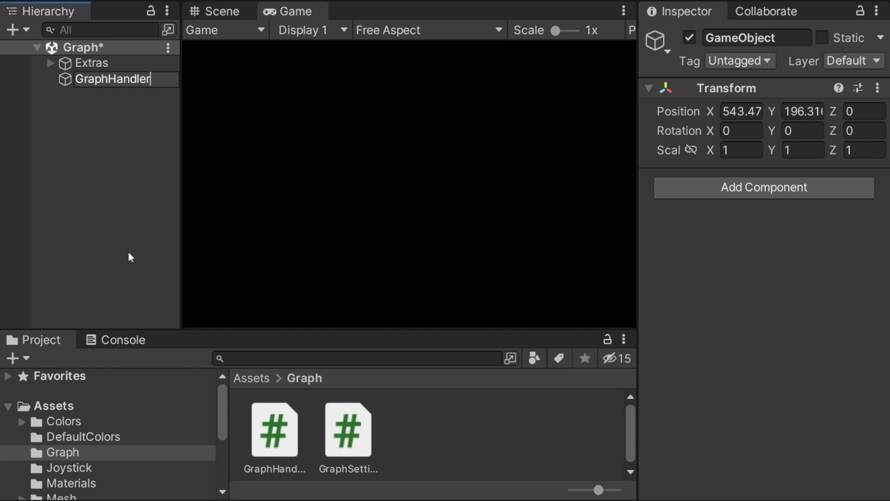
pyautogui.click(129, 252)
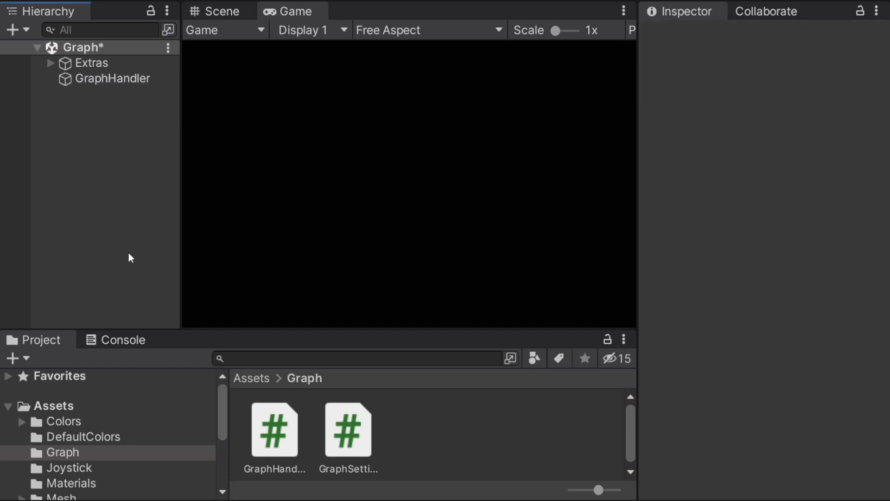
pyautogui.click(103, 81)
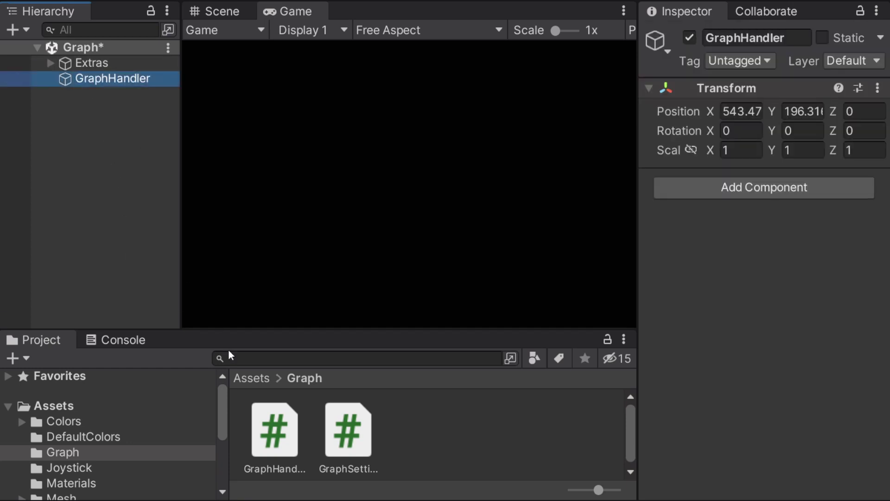
pyautogui.moveTo(273, 427); pyautogui.dragTo(673, 297)
pyautogui.moveTo(349, 429); pyautogui.dragTo(677, 466)
# - Set the Grid Text Font to the LiberationSans font asset
pyautogui.scroll(-10, 708, 316)
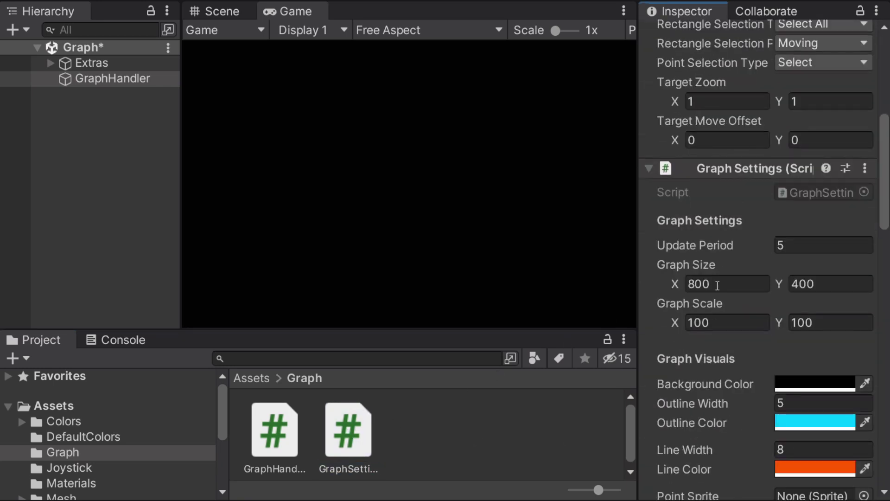
pyautogui.moveTo(884, 191); pyautogui.dragTo(885, 307)
pyautogui.click(864, 314)
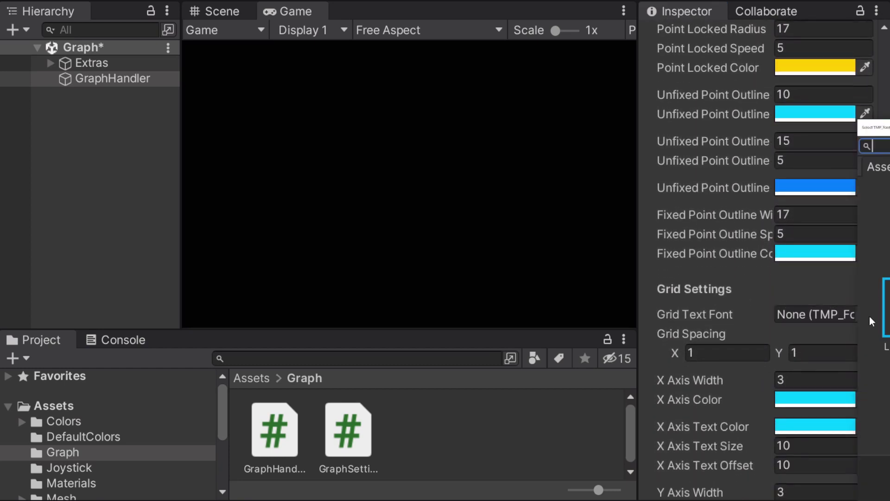
pyautogui.click(649, 182)
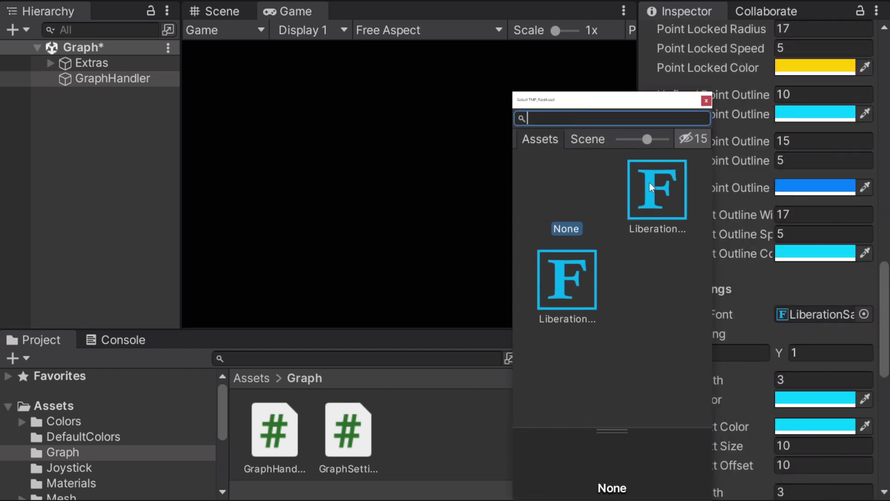
pyautogui.click(706, 101)
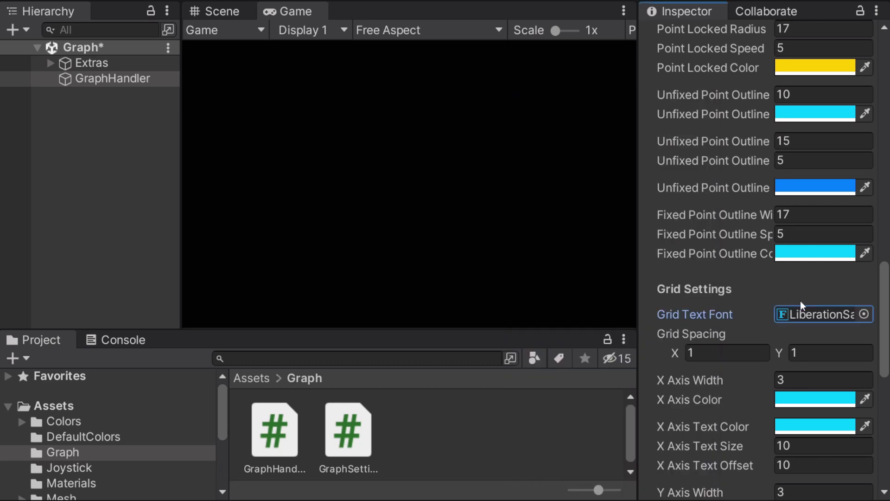
# - Set the Point Sprite to the Dot sprite
pyautogui.moveTo(886, 302); pyautogui.dragTo(886, 226)
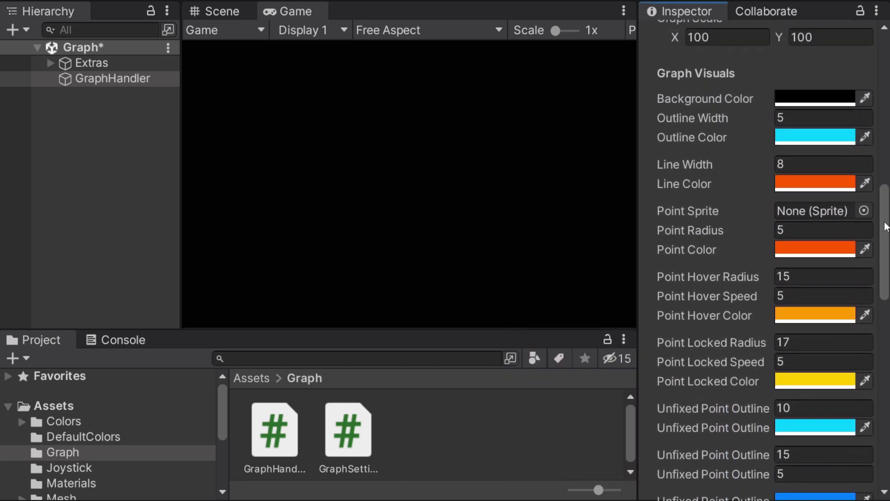
pyautogui.click(864, 211)
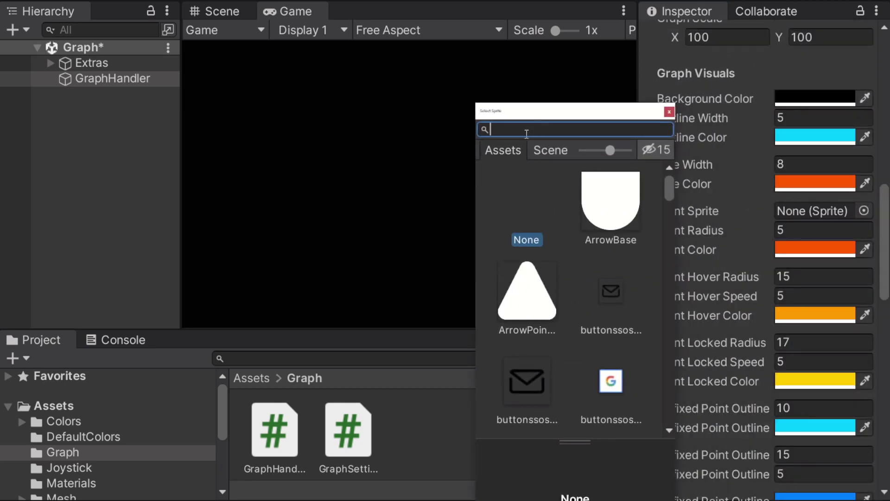
pyautogui.write('dot')
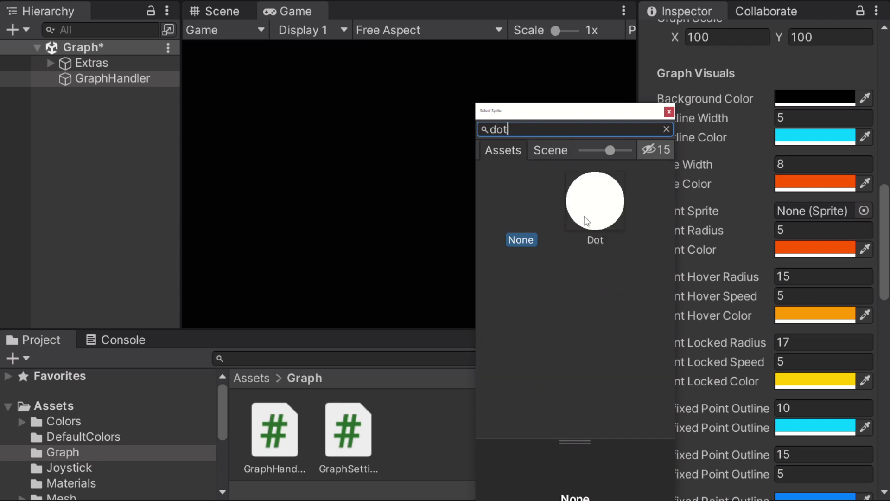
pyautogui.click(592, 216)
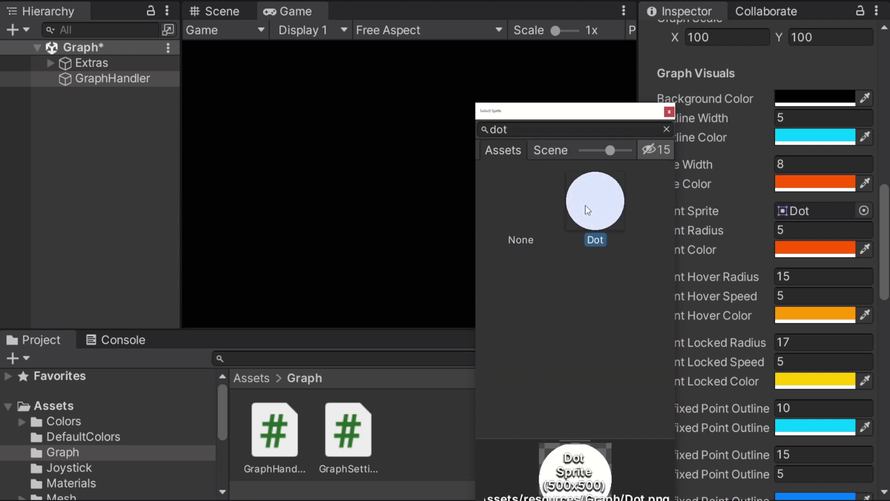
pyautogui.click(424, 428)
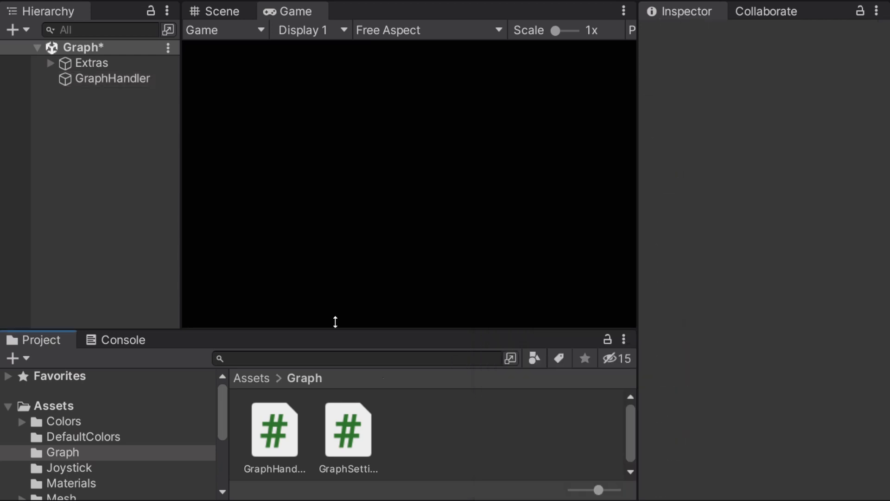
pyautogui.click(106, 80)
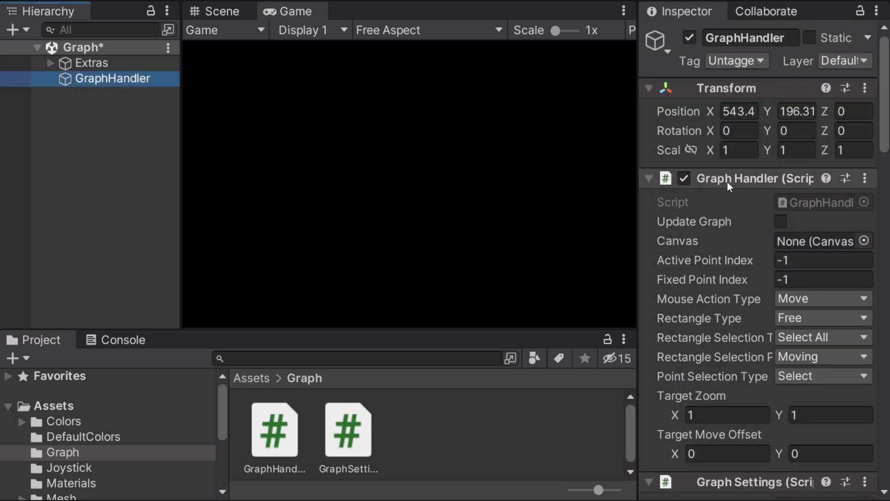
pyautogui.click(190, 1)
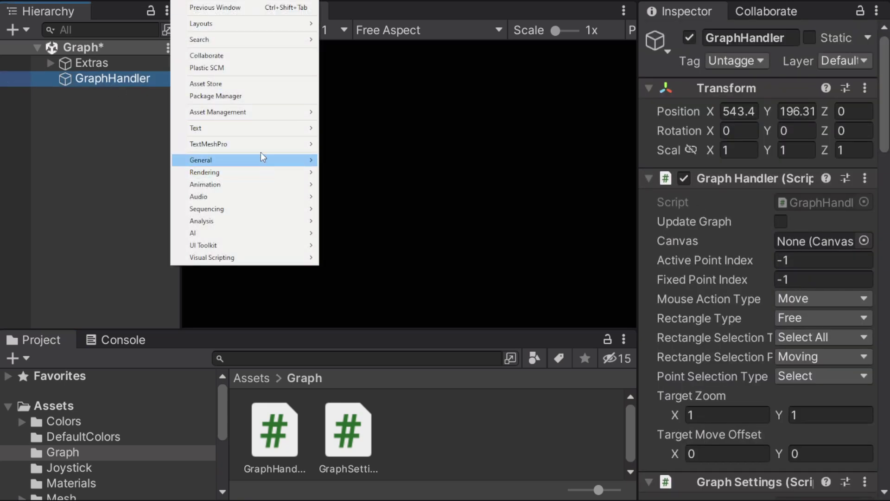
pyautogui.click(253, 96)
pyautogui.click(200, 88)
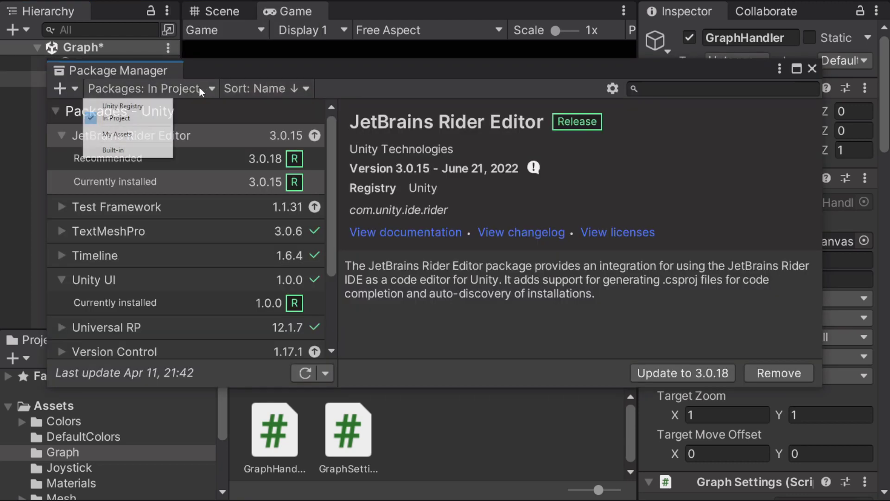
pyautogui.click(122, 106)
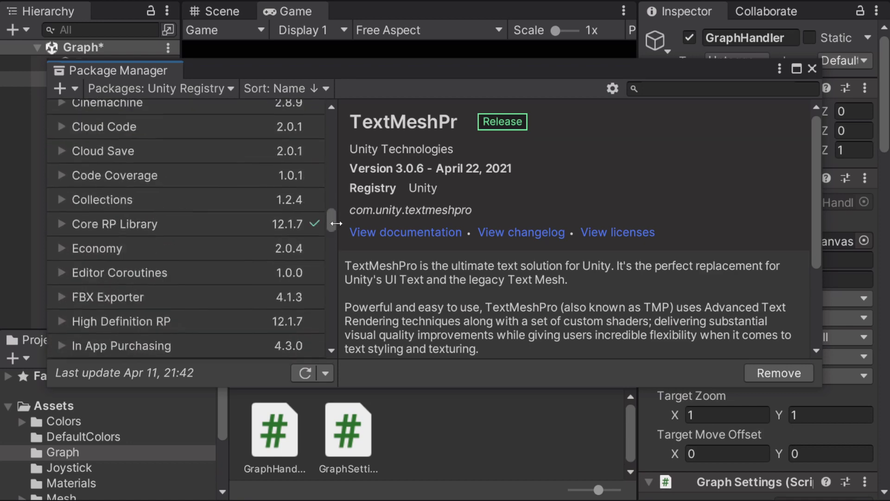
pyautogui.click(679, 88)
pyautogui.write('text')
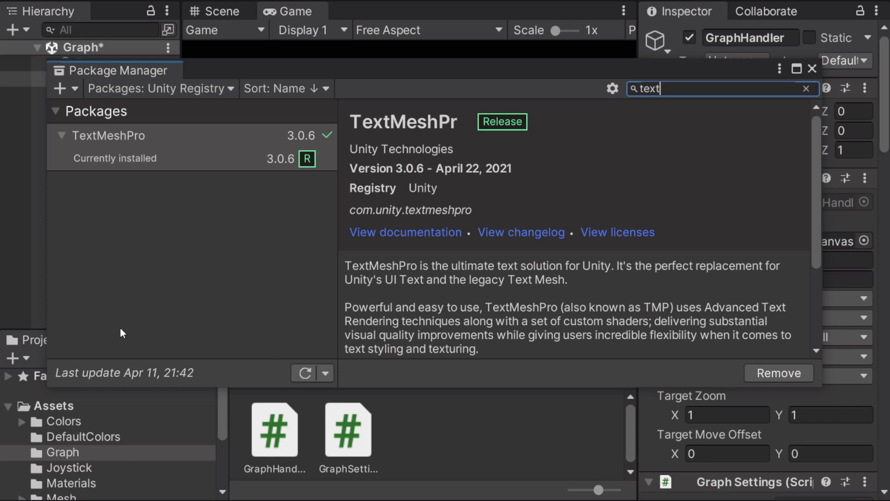
pyautogui.click(166, 147)
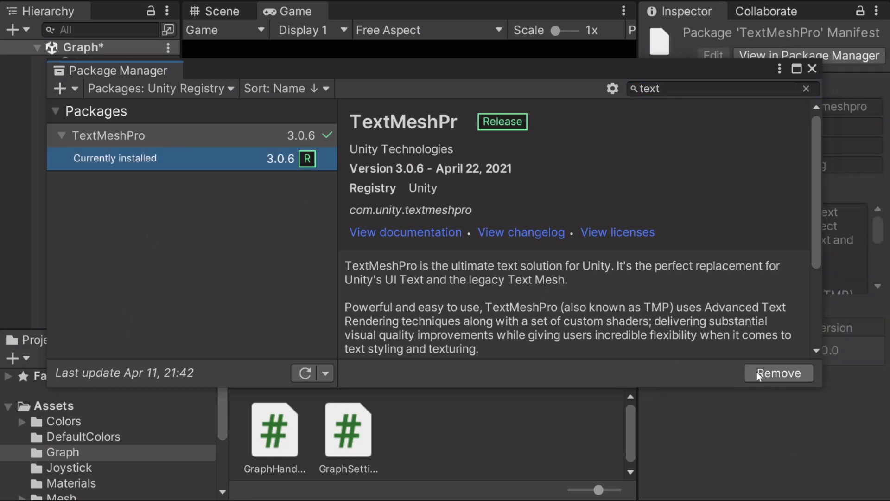
pyautogui.click(812, 68)
pyautogui.click(134, 82)
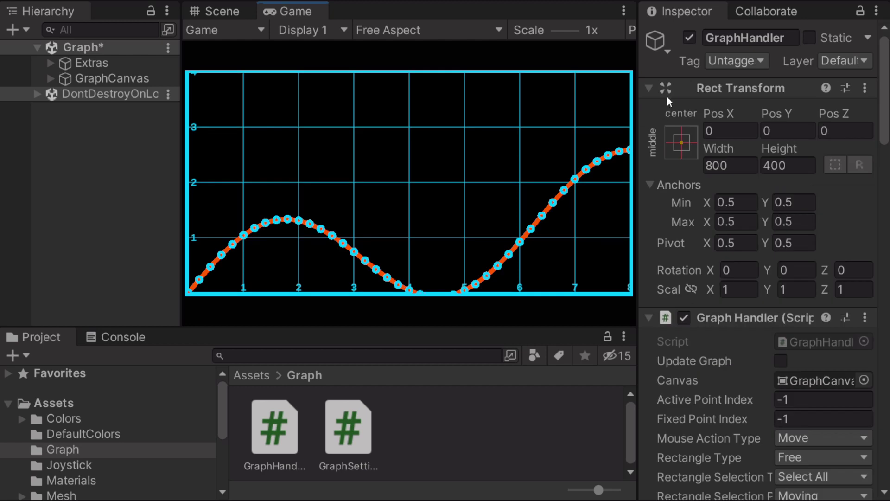
# - Collapse Rect Transform, then pan and zoom the running graph to Target Zoom 0.8987172
pyautogui.click(650, 88)
pyautogui.moveTo(459, 151); pyautogui.dragTo(377, 157)
pyautogui.scroll(-3, 377, 159)
pyautogui.scroll(-2, 378, 158)
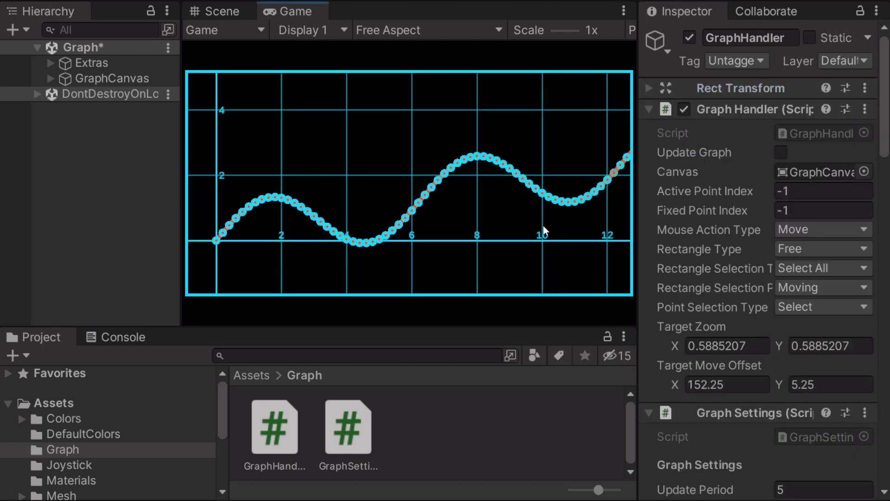
pyautogui.moveTo(541, 232); pyautogui.dragTo(375, 227)
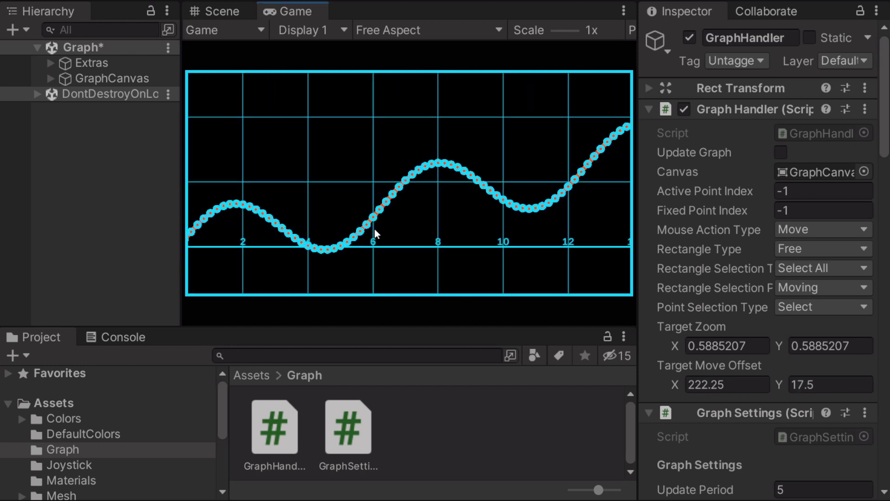
pyautogui.scroll(4, 296, 217)
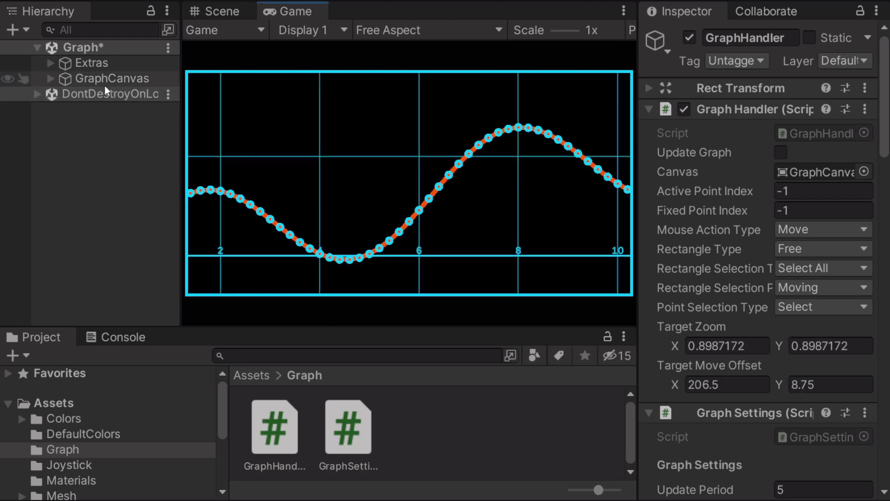
# - Expand GraphCanvas's children in the Hierarchy to reach and inspect the GraphHandler object
pyautogui.click(50, 79)
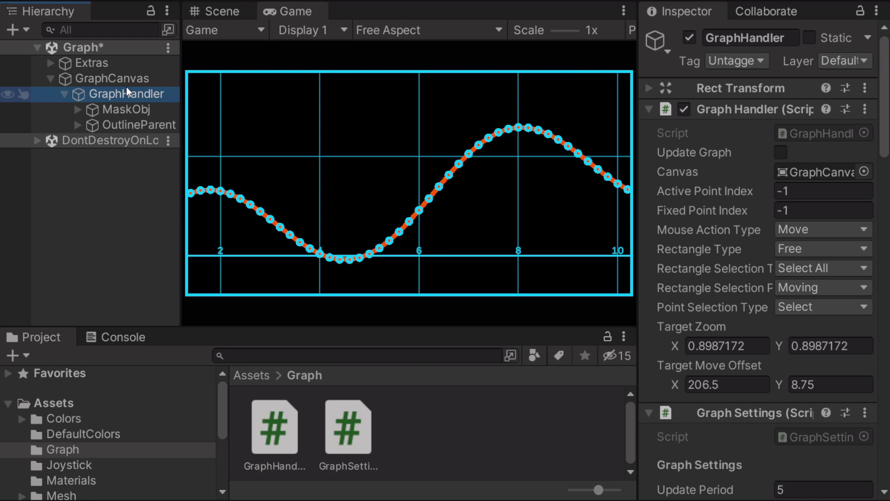
pyautogui.click(115, 81)
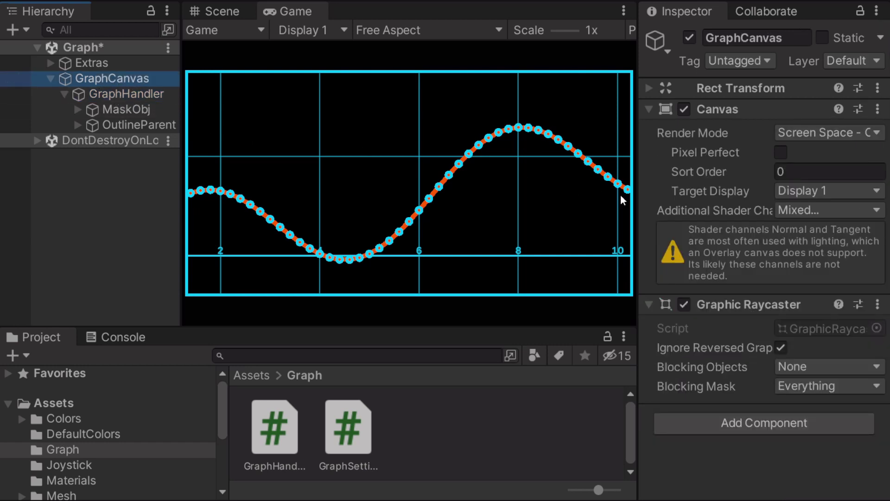
pyautogui.click(78, 109)
pyautogui.click(91, 125)
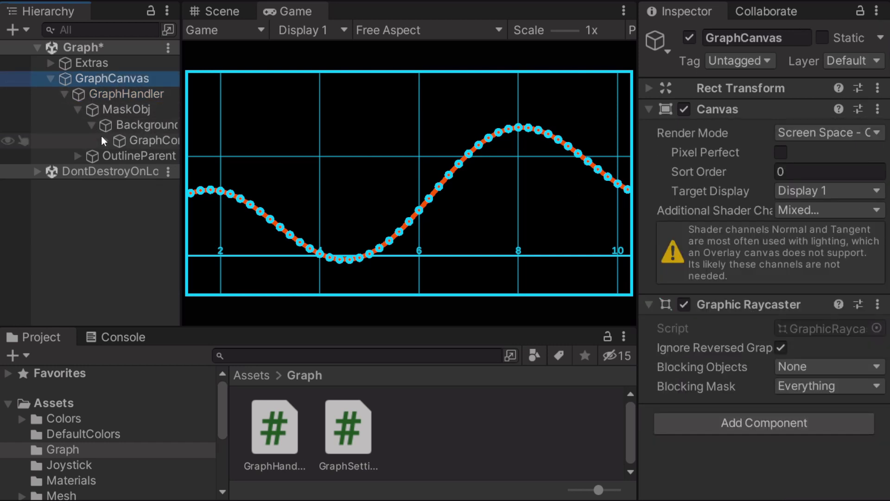
pyautogui.click(104, 140)
pyautogui.click(117, 158)
pyautogui.click(64, 93)
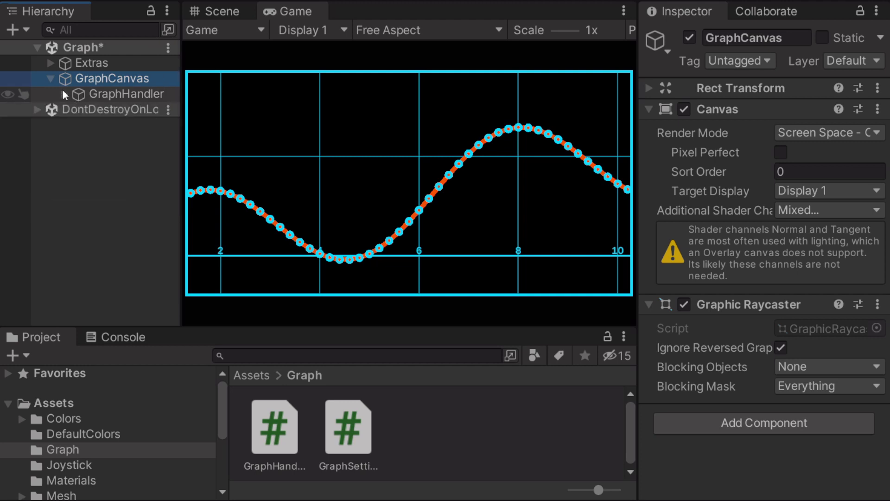
pyautogui.click(65, 94)
pyautogui.click(78, 109)
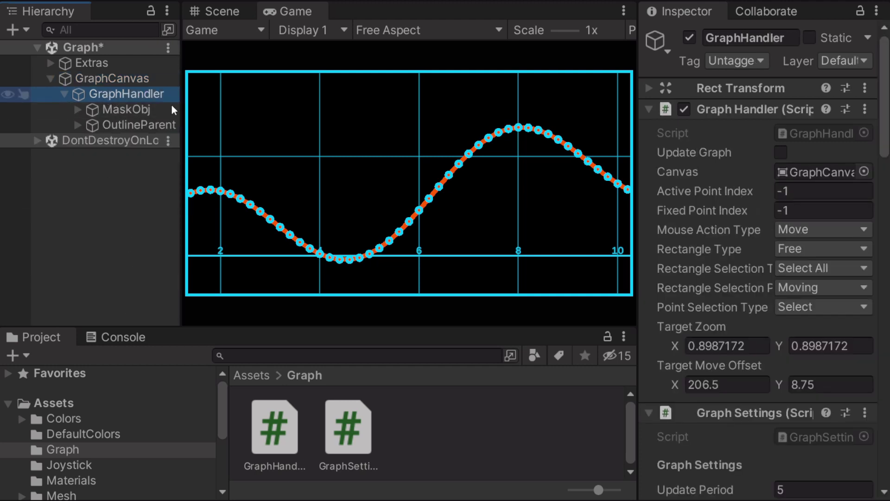
pyautogui.scroll(-3, 771, 209)
# - Turn on Update Graph, set Point Radius to 12 and an outline width to 0
pyautogui.click(780, 96)
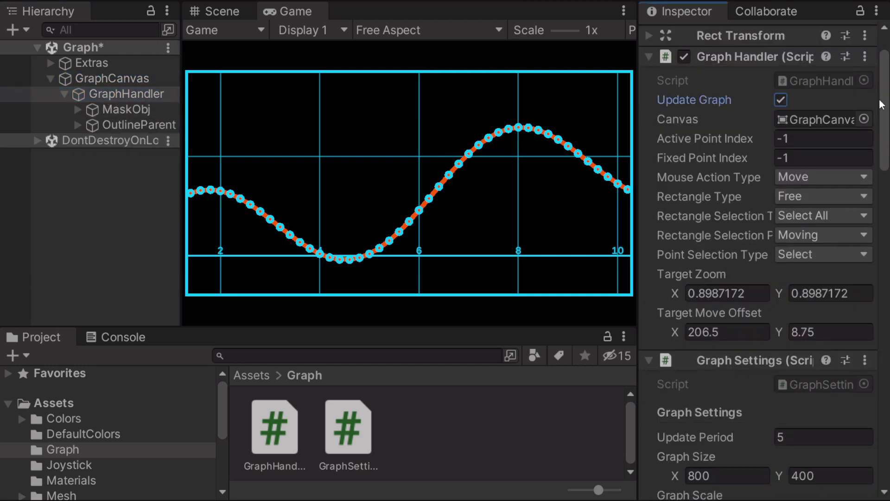
pyautogui.moveTo(886, 105); pyautogui.dragTo(874, 232)
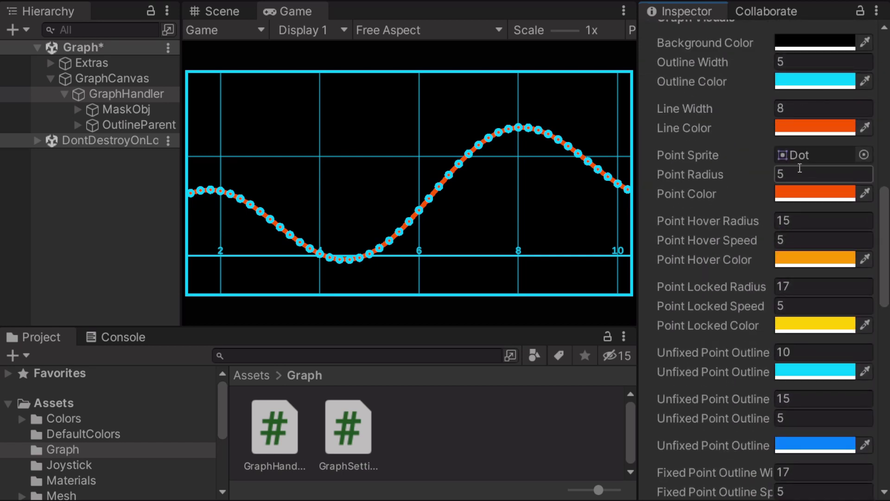
pyautogui.write('12')
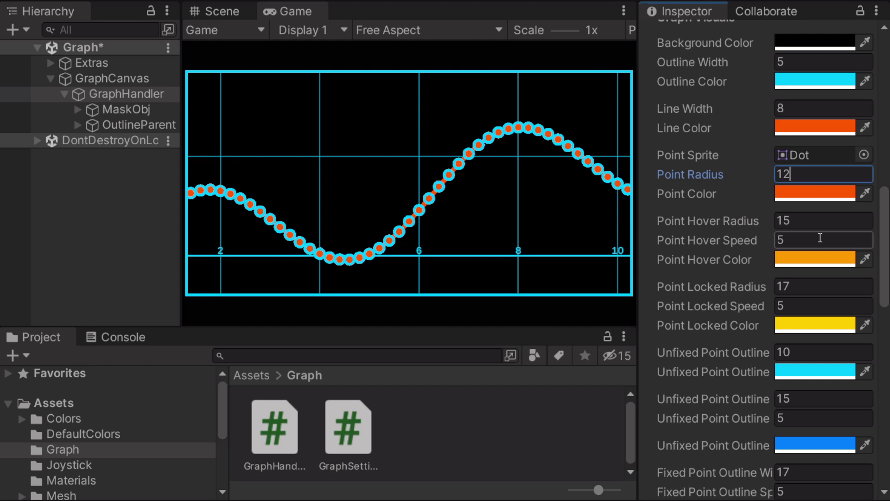
pyautogui.moveTo(881, 216); pyautogui.dragTo(886, 256)
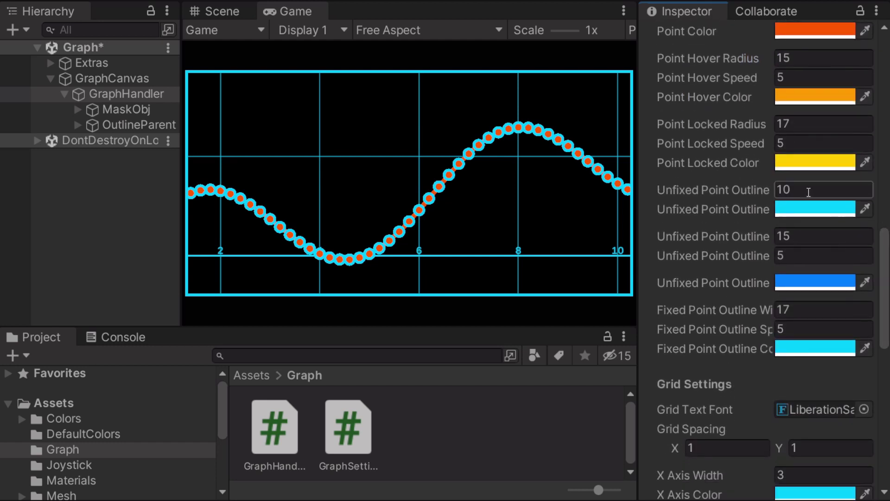
pyautogui.write('0')
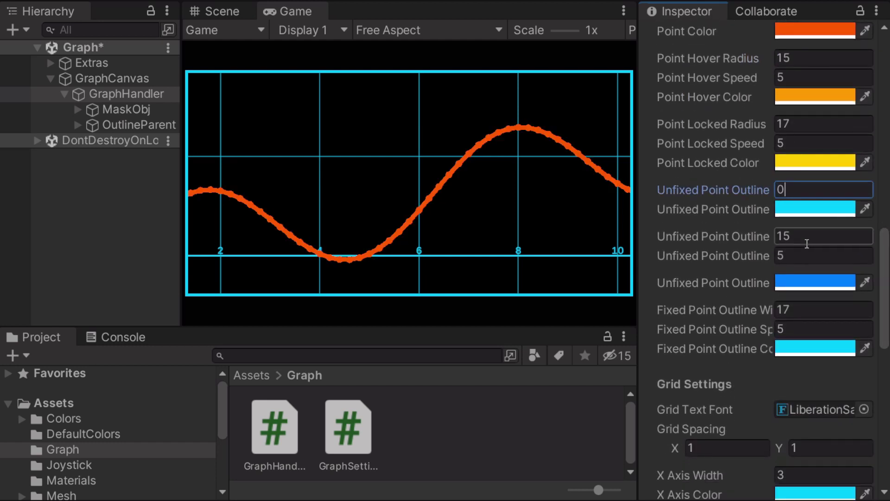
# - Change the graph's Line Color to cyan
pyautogui.moveTo(887, 259); pyautogui.dragTo(885, 207)
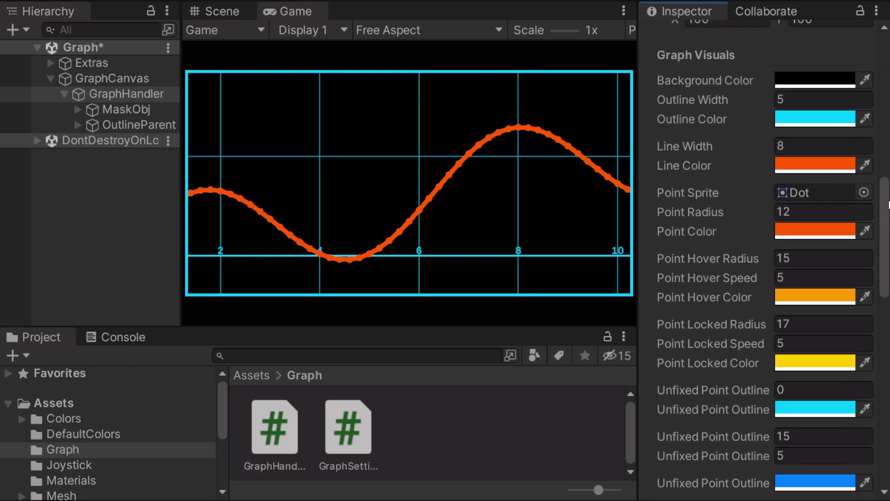
pyautogui.click(816, 165)
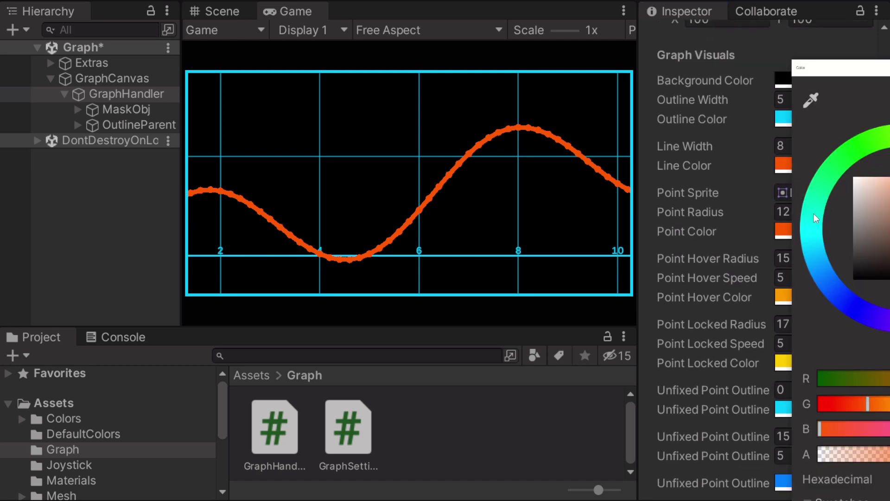
pyautogui.click(819, 239)
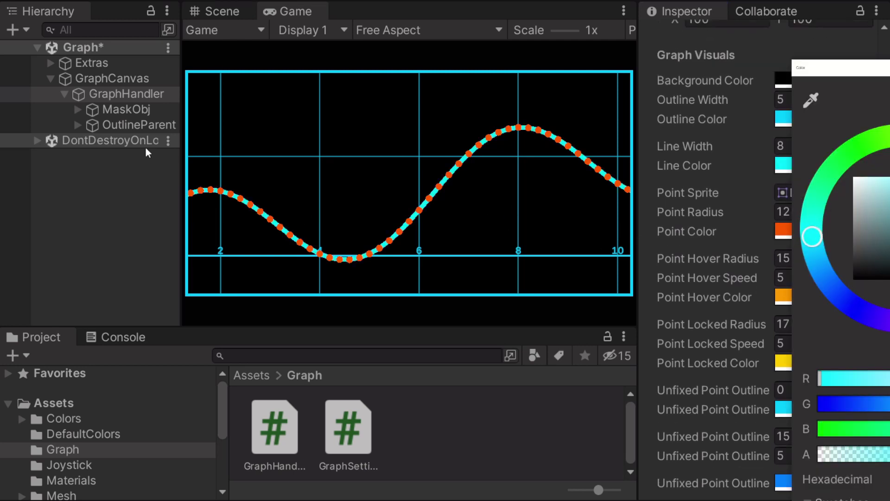
pyautogui.click(137, 95)
# - Set the unfixed point outline width to 3 and the fixed point outline width to 5
pyautogui.click(886, 230)
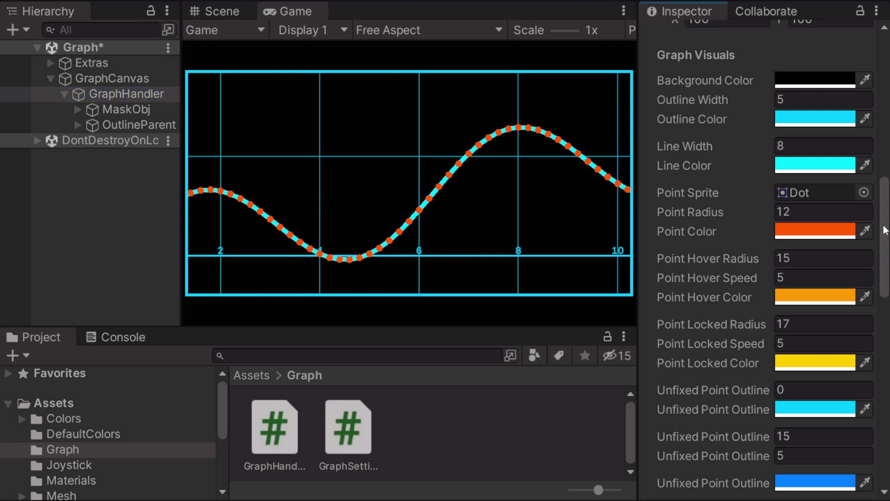
pyautogui.scroll(-5, 886, 232)
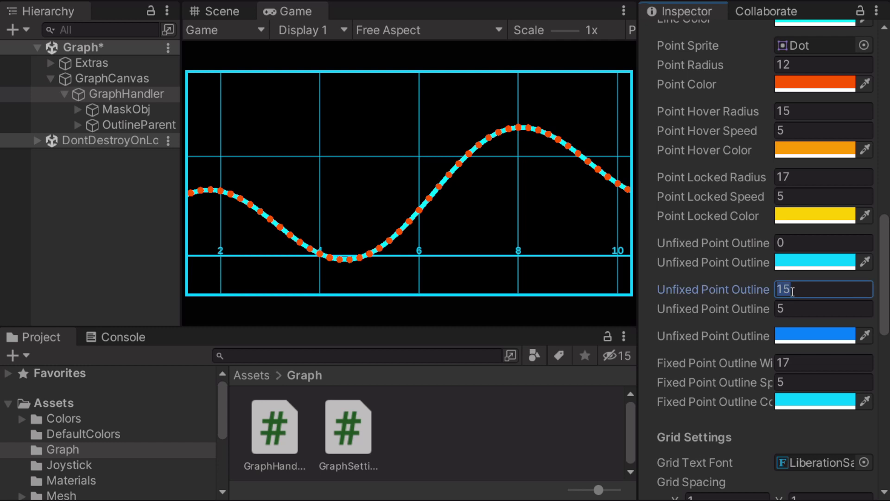
pyautogui.write('3')
pyautogui.click(803, 355)
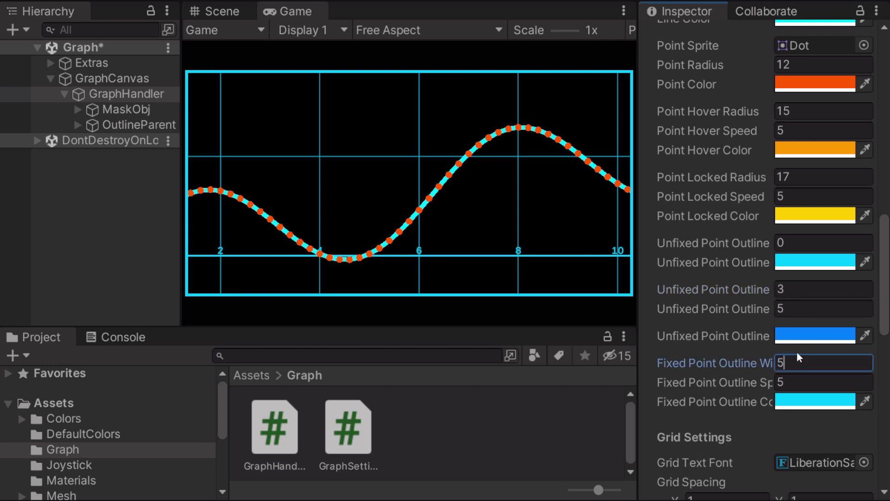
pyautogui.write('5')
pyautogui.click(566, 197)
# - Show the Point Selection Type choices and nudge the graph view slightly down
pyautogui.moveTo(883, 253); pyautogui.dragTo(883, 75)
pyautogui.click(824, 306)
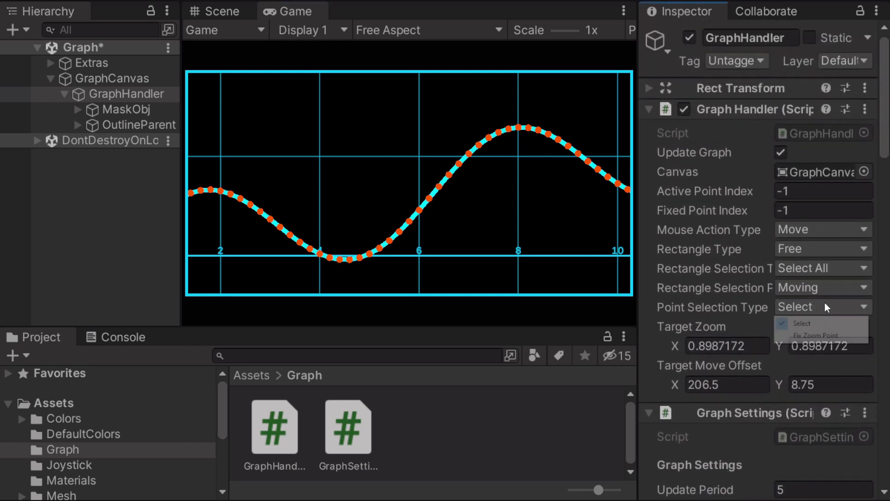
pyautogui.moveTo(547, 193); pyautogui.dragTo(548, 195)
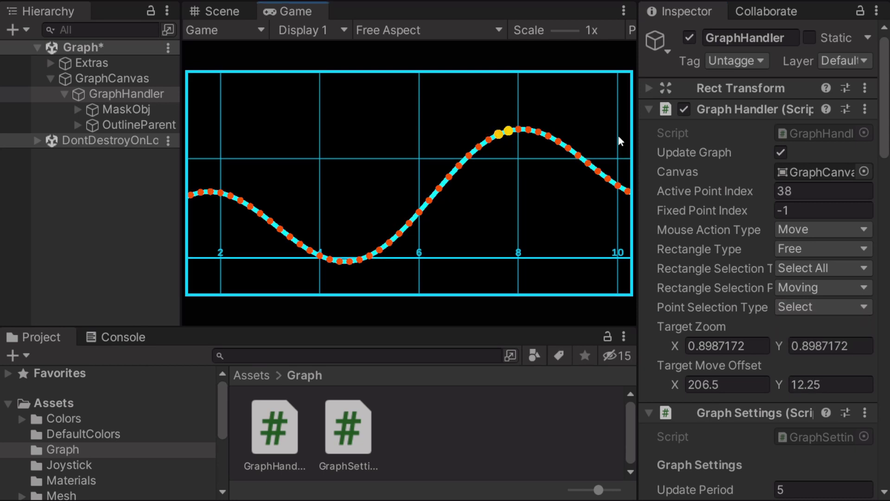
# - Switch the Inspector to Debug mode and lock points along the rising curve
pyautogui.rightClick(680, 16)
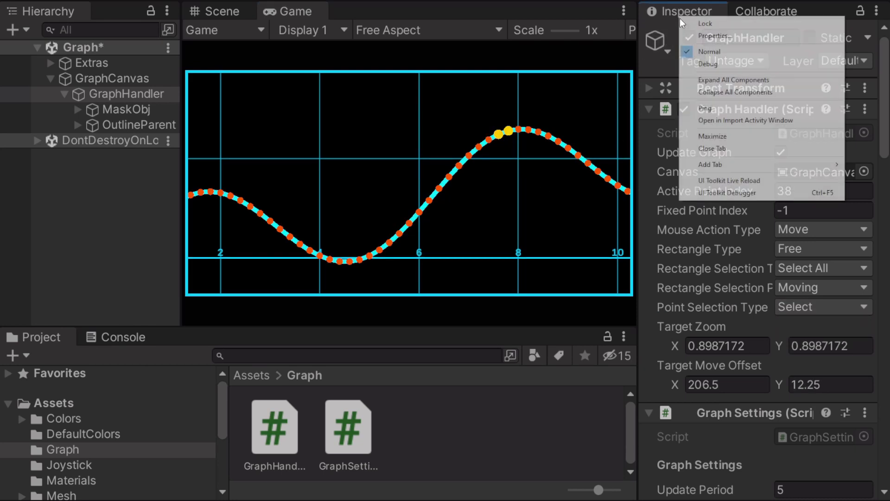
pyautogui.click(699, 58)
pyautogui.scroll(-15, 872, 56)
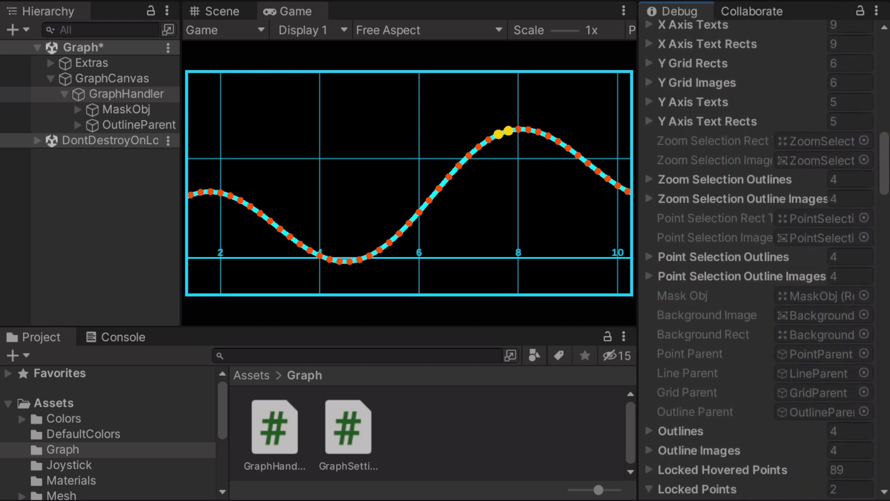
pyautogui.scroll(-5, 824, 188)
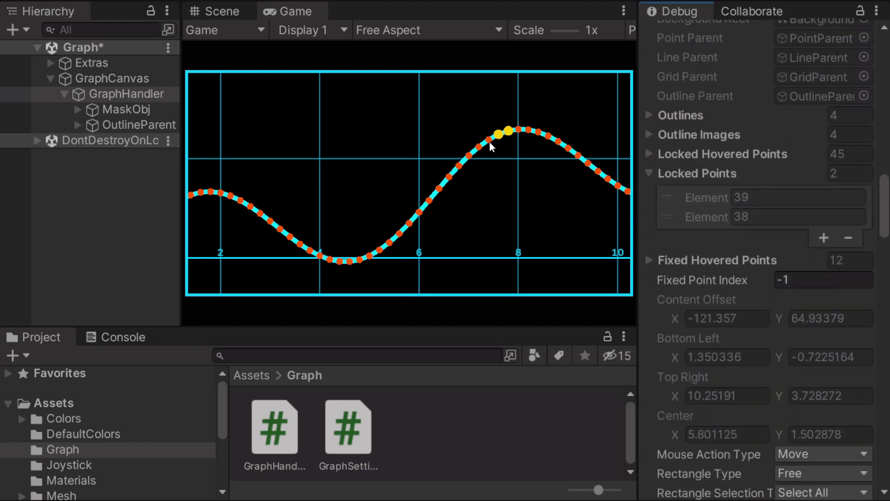
pyautogui.moveTo(491, 146); pyautogui.dragTo(427, 204)
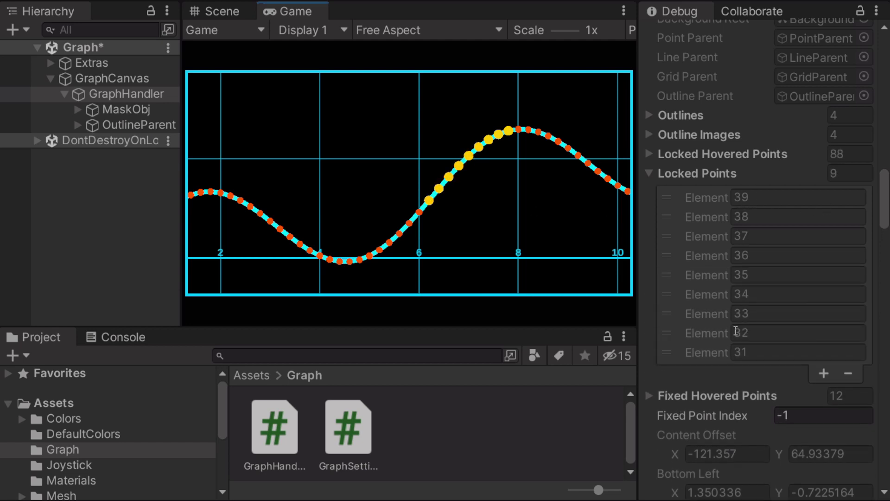
# - Review the Locked Points list and the 250-entry Values list in the Debug Inspector
pyautogui.click(648, 174)
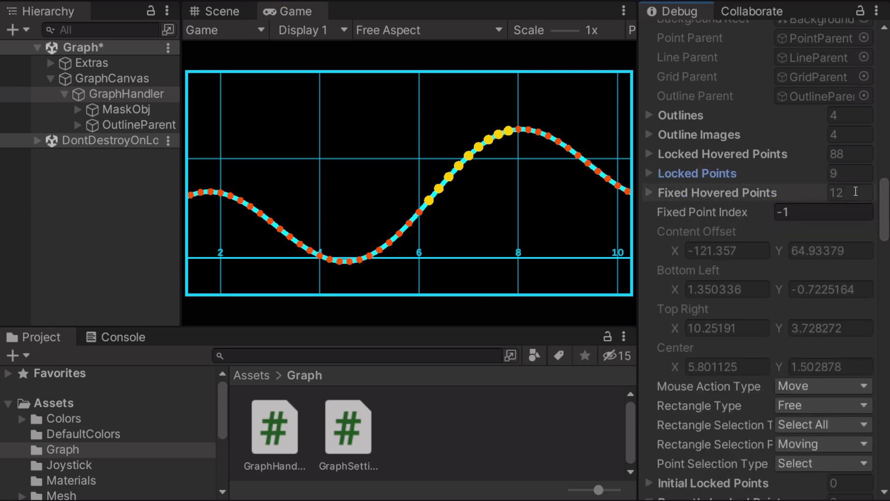
pyautogui.scroll(1, 887, 198)
pyautogui.scroll(15, 887, 198)
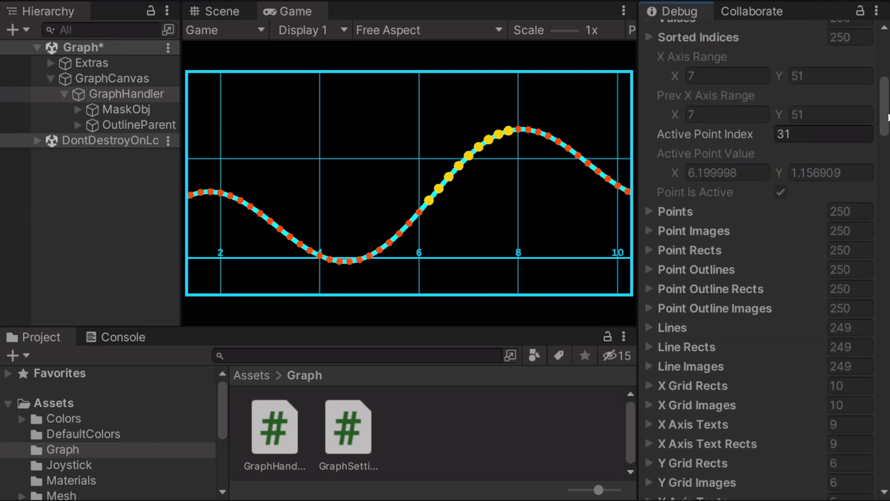
pyautogui.click(658, 149)
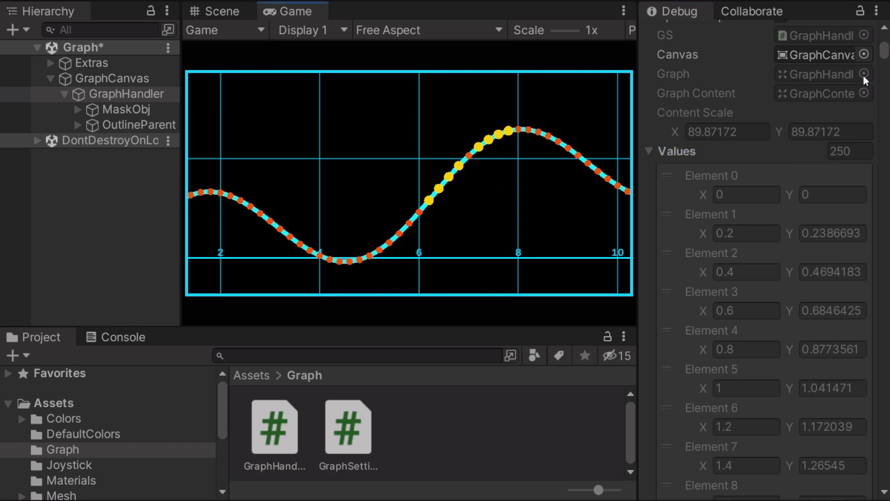
pyautogui.moveTo(885, 51); pyautogui.dragTo(888, 44)
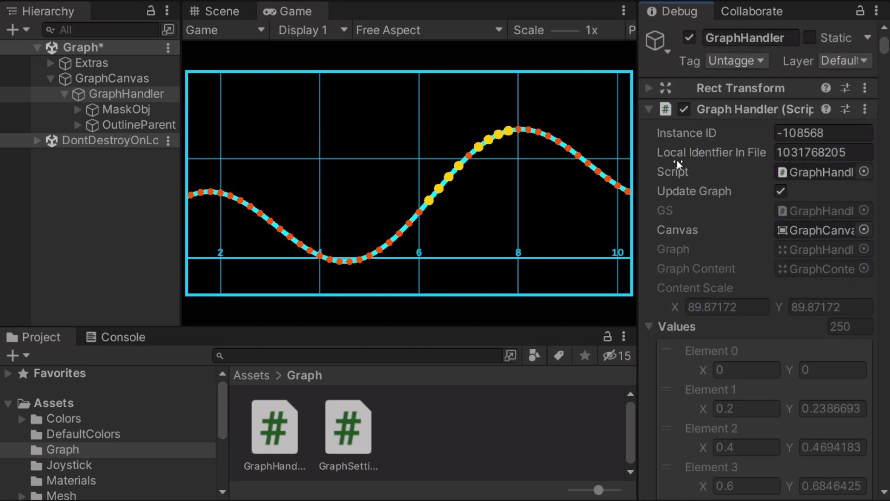
pyautogui.click(660, 328)
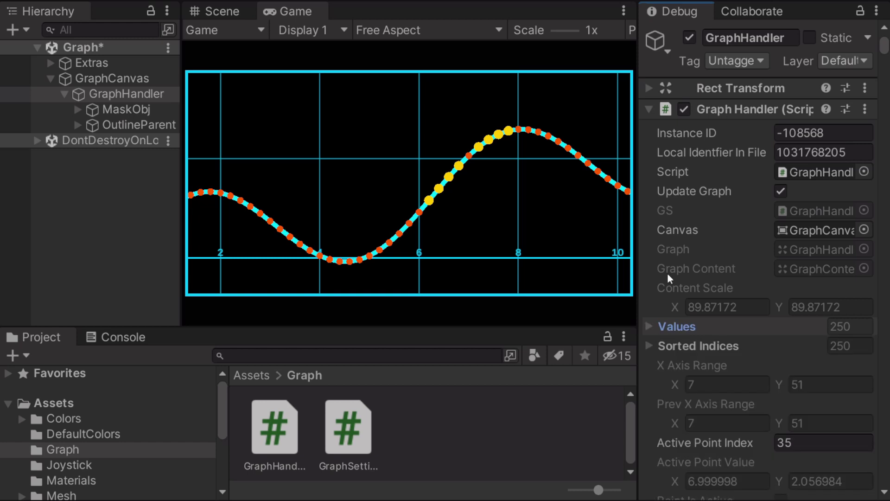
# - Return the Inspector to Normal mode
pyautogui.rightClick(669, 12)
pyautogui.click(688, 52)
pyautogui.moveTo(884, 76); pyautogui.dragTo(883, 98)
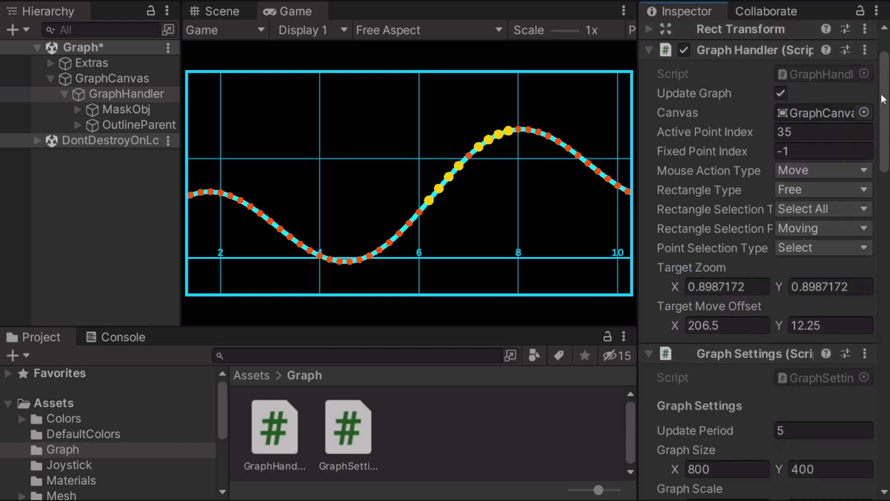
# - Set Point Selection Type to Fix Zoom Point and fix point 7 as the zoom anchor
pyautogui.click(806, 247)
pyautogui.click(806, 275)
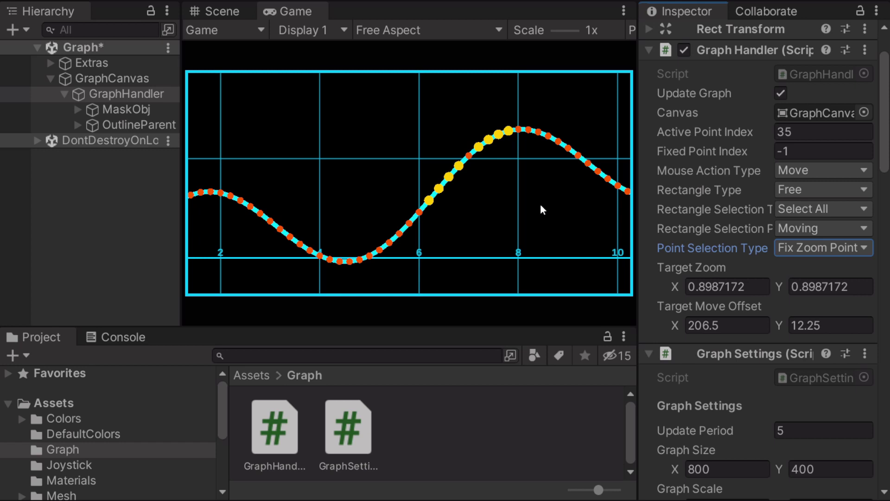
pyautogui.click(472, 212)
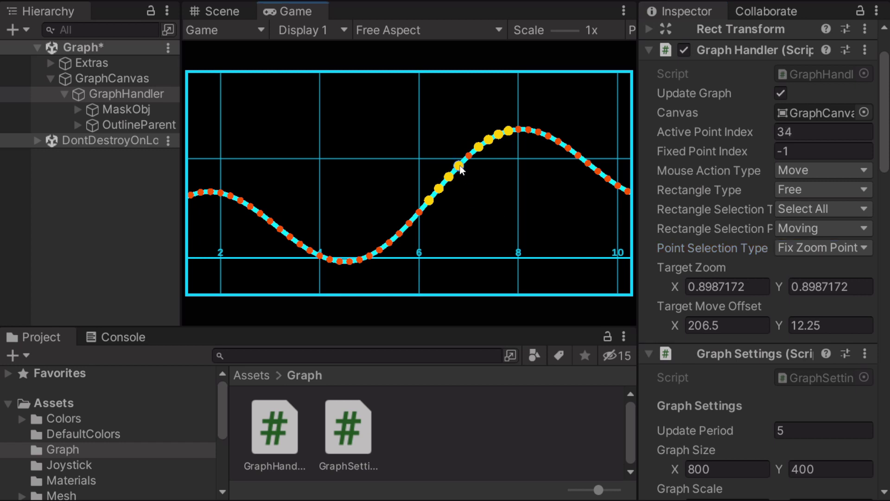
pyautogui.scroll(-3, 364, 235)
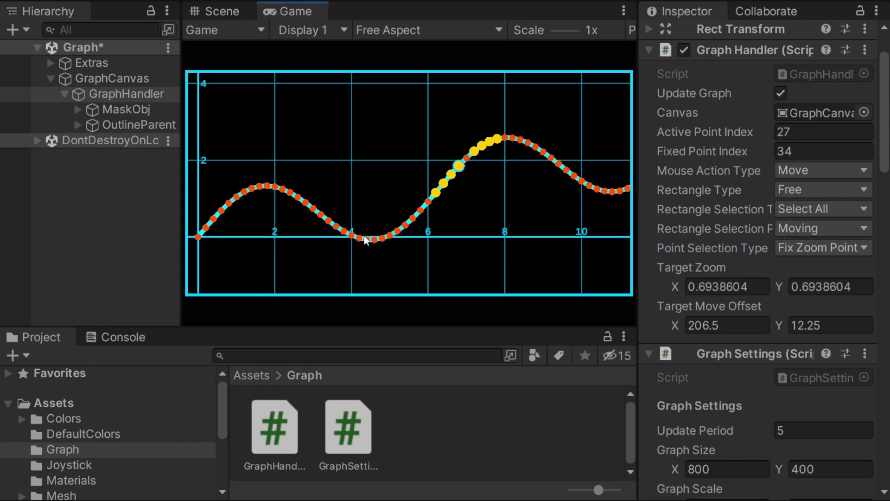
pyautogui.click(252, 188)
# - Zoom in around point 7 to 4.800628, then set Point Selection Type to Select
pyautogui.scroll(5, 586, 232)
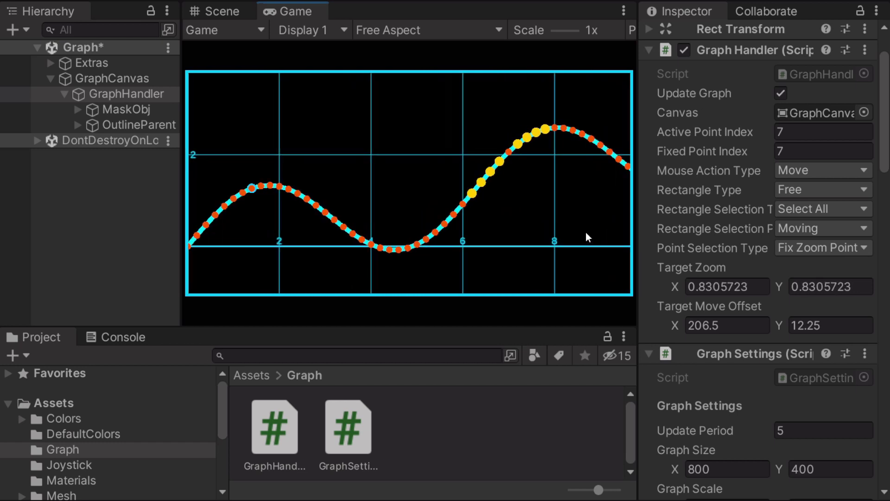
pyautogui.scroll(8, 586, 232)
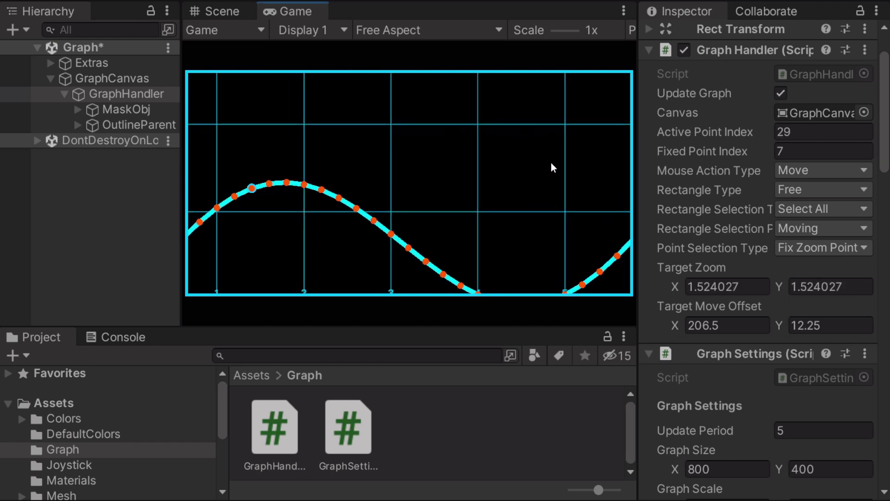
pyautogui.scroll(7, 281, 232)
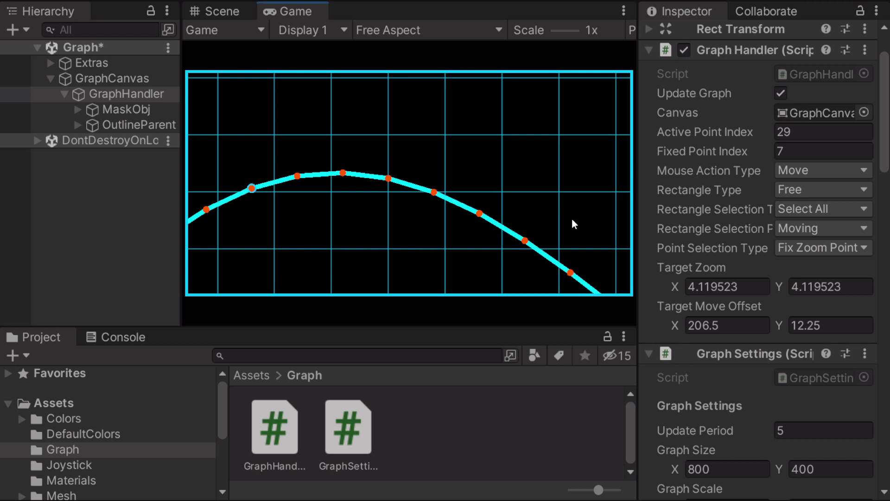
pyautogui.scroll(2, 501, 232)
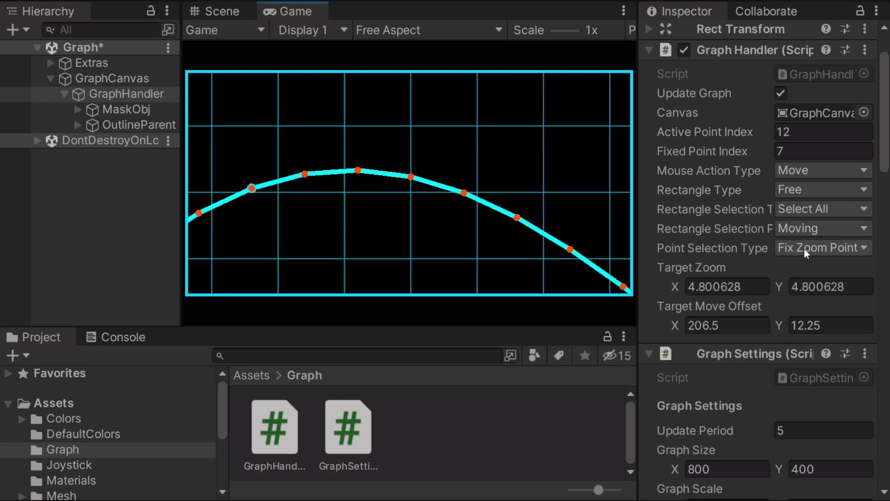
pyautogui.click(791, 243)
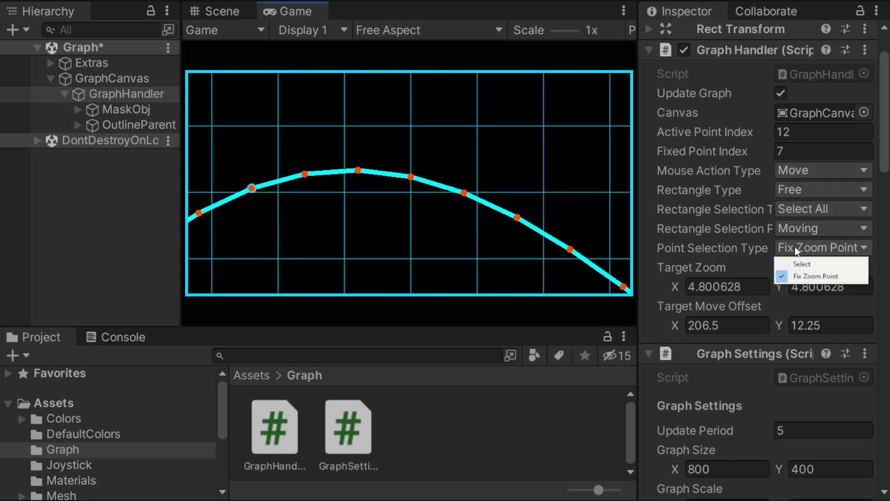
pyautogui.click(797, 261)
# - Pan the graph around and zoom out over the sine wave
pyautogui.click(795, 171)
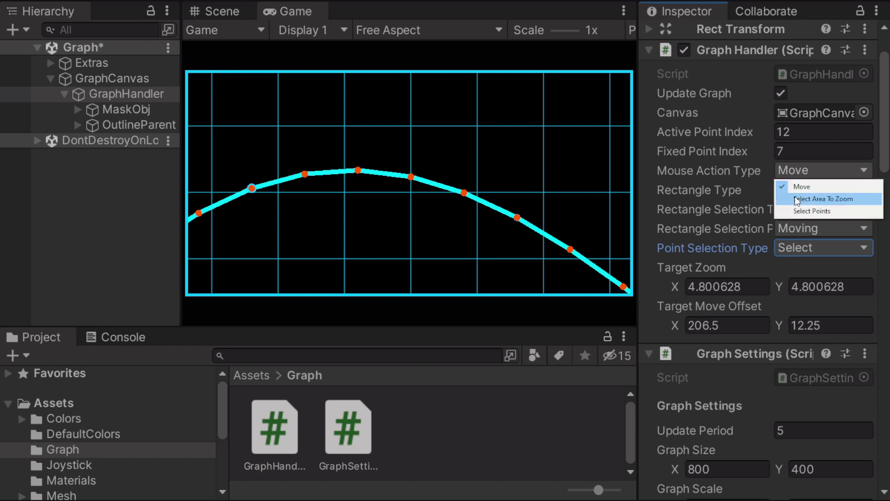
pyautogui.moveTo(614, 158); pyautogui.dragTo(304, 131)
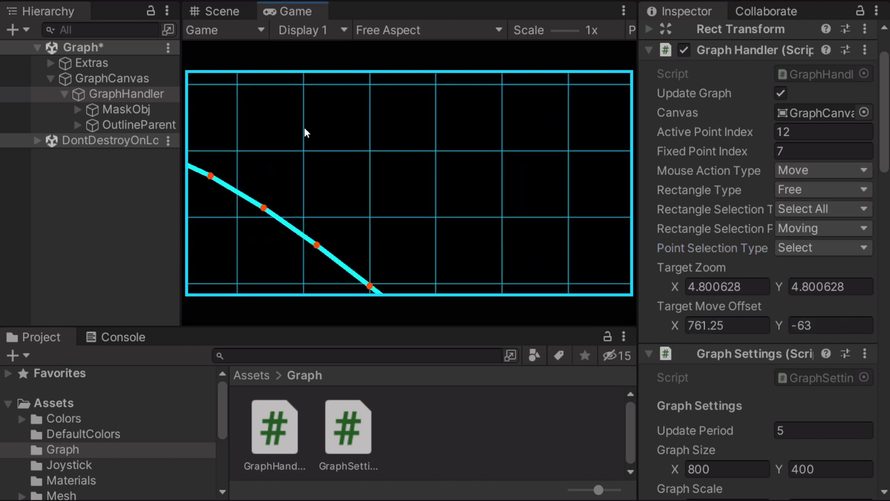
pyautogui.scroll(-6, 326, 149)
pyautogui.moveTo(402, 157); pyautogui.dragTo(524, 163)
pyautogui.scroll(-1, 445, 144)
pyautogui.moveTo(372, 172); pyautogui.dragTo(593, 222)
# - Set Point Selection Type back to Fix Zoom Point, then pan and zoom out further
pyautogui.click(824, 248)
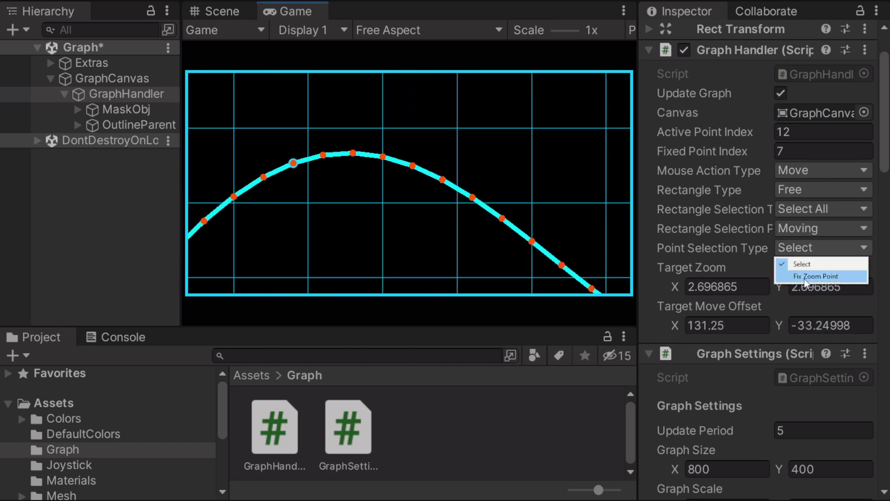
pyautogui.click(807, 278)
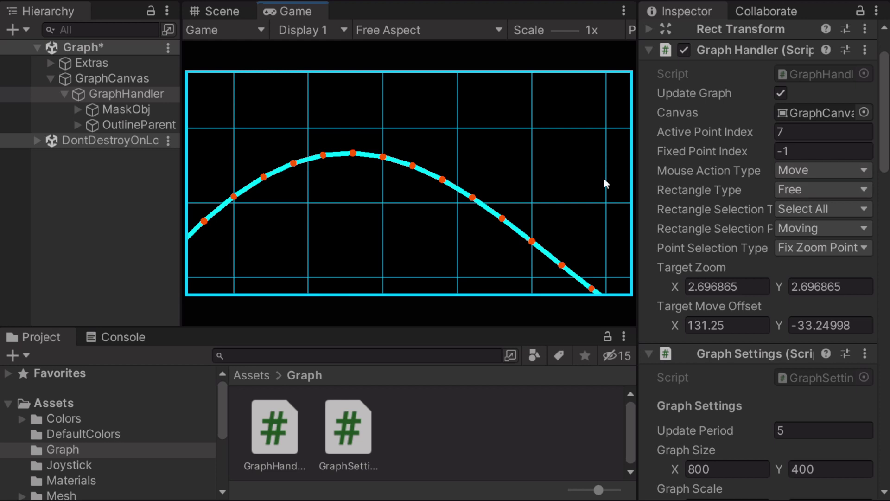
pyautogui.moveTo(603, 182); pyautogui.dragTo(322, 125)
pyautogui.scroll(-1, 384, 147)
pyautogui.scroll(-4, 511, 154)
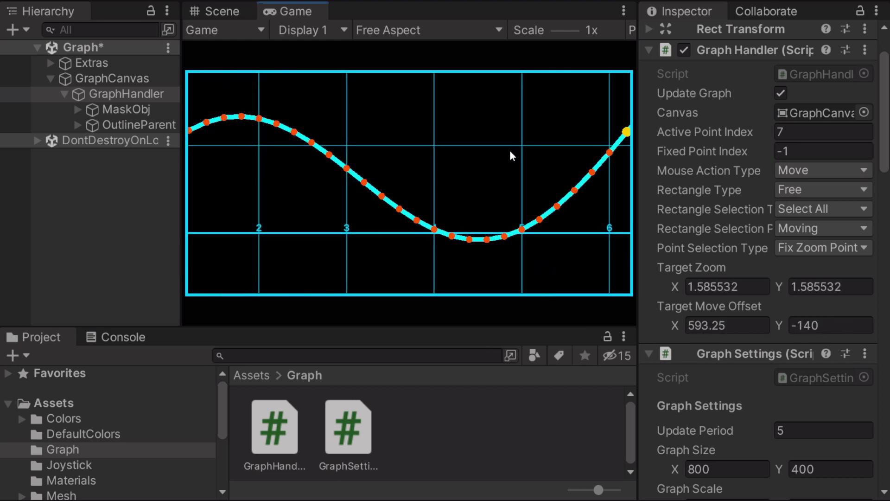
pyautogui.scroll(-2, 510, 152)
# - Pan and zoom out to 0.5518247 to show a long stretch of the wave
pyautogui.moveTo(485, 152); pyautogui.dragTo(333, 196)
pyautogui.scroll(-1, 380, 169)
pyautogui.scroll(-2, 398, 173)
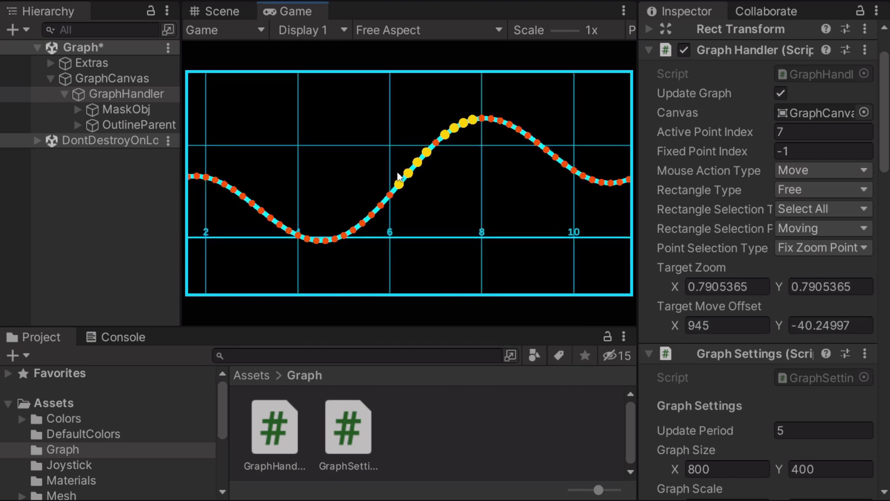
pyautogui.scroll(-1, 475, 200)
pyautogui.moveTo(475, 199); pyautogui.dragTo(405, 220)
pyautogui.scroll(-2, 405, 216)
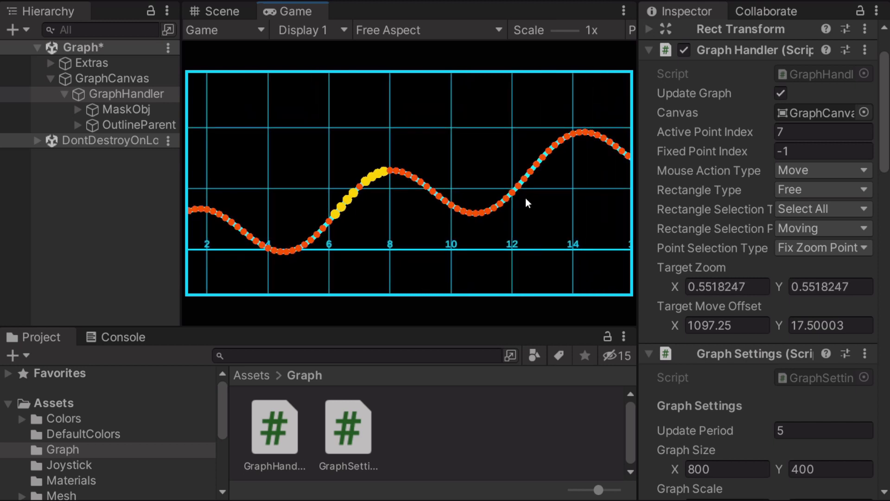
pyautogui.moveTo(525, 198); pyautogui.dragTo(497, 210)
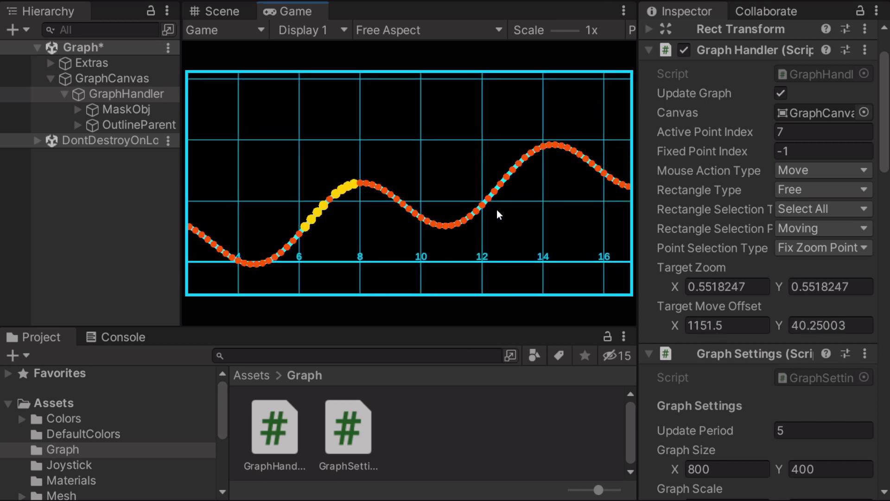
# - Set Mouse Action Type to Select Area To Zoom and drag two zoom boxes
pyautogui.click(800, 174)
pyautogui.click(803, 198)
pyautogui.moveTo(294, 88); pyautogui.dragTo(583, 186)
pyautogui.moveTo(447, 143); pyautogui.dragTo(601, 258)
pyautogui.scroll(-5, 484, 143)
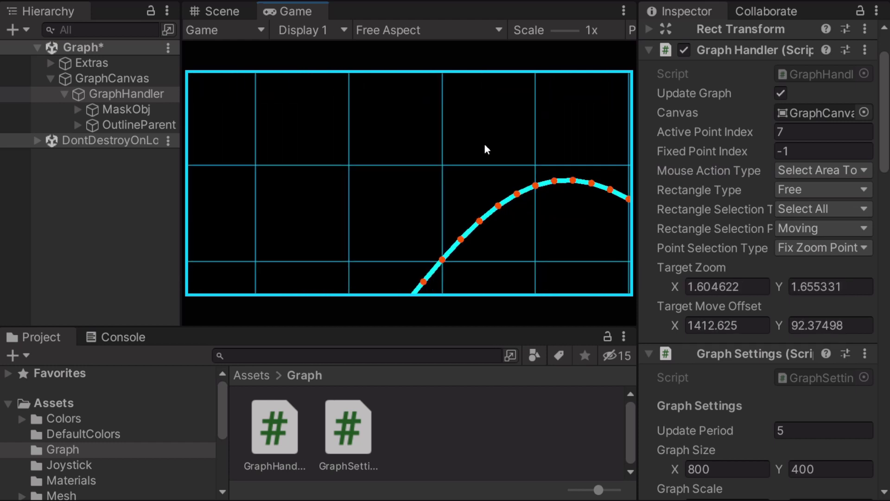
# - Set Rectangle Type to Preserve Aspect Ratio and zoom into a boxed area
pyautogui.click(800, 191)
pyautogui.click(800, 219)
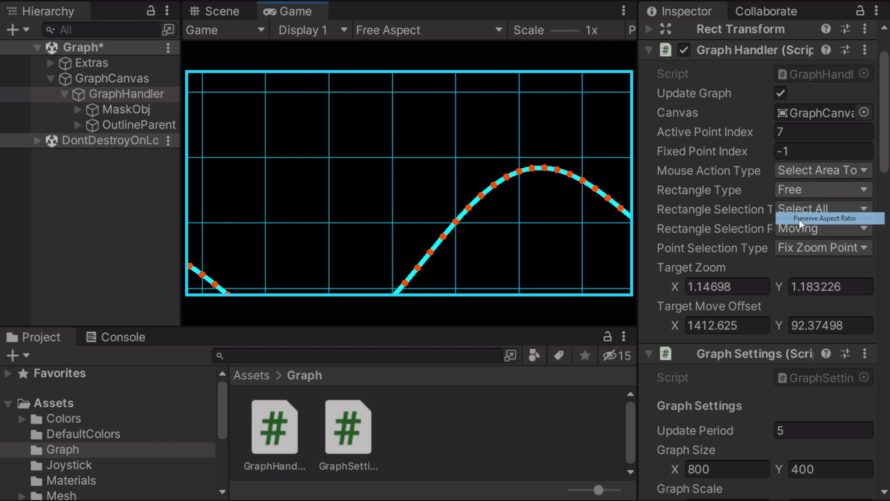
pyautogui.moveTo(285, 273); pyautogui.dragTo(601, 154)
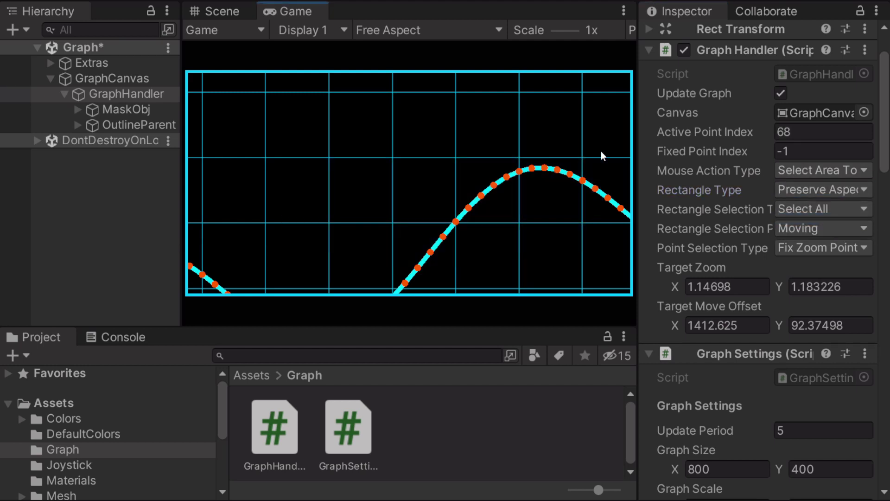
# - Set Rectangle Type to Original Aspect and box-zoom along the curve to 1.059064, 0.5295328
pyautogui.click(792, 190)
pyautogui.click(799, 230)
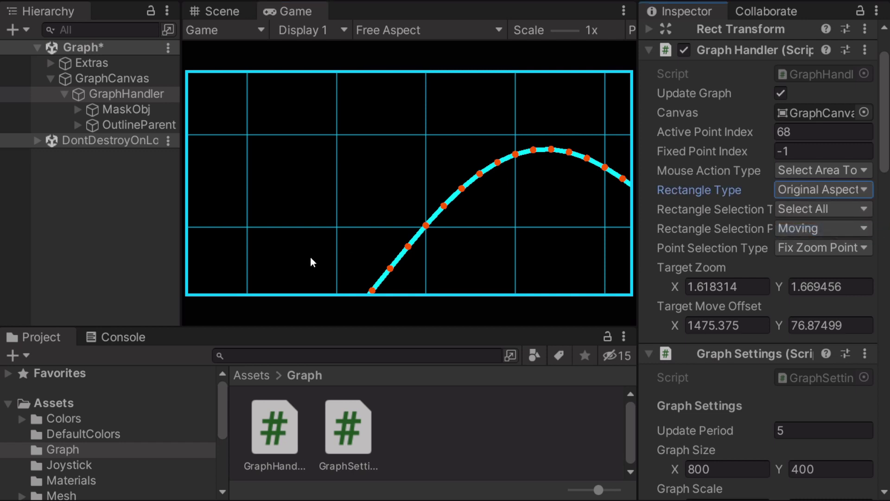
pyautogui.moveTo(311, 259); pyautogui.dragTo(591, 229)
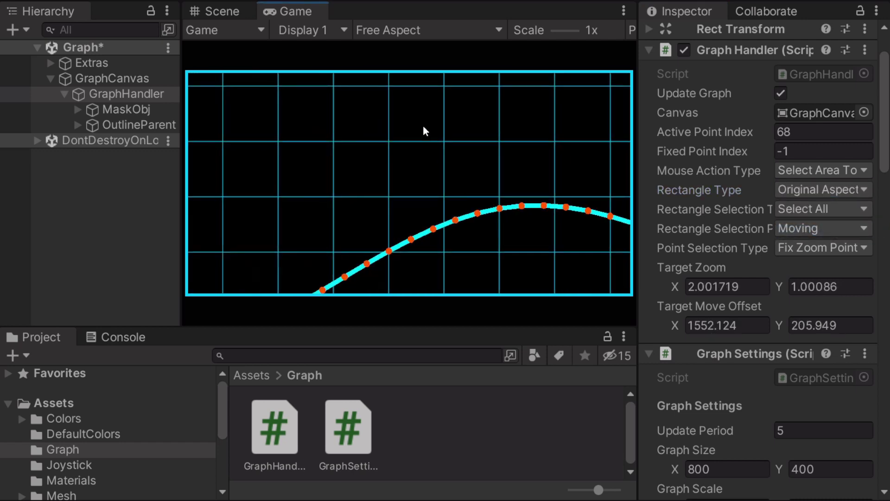
pyautogui.scroll(-6, 427, 116)
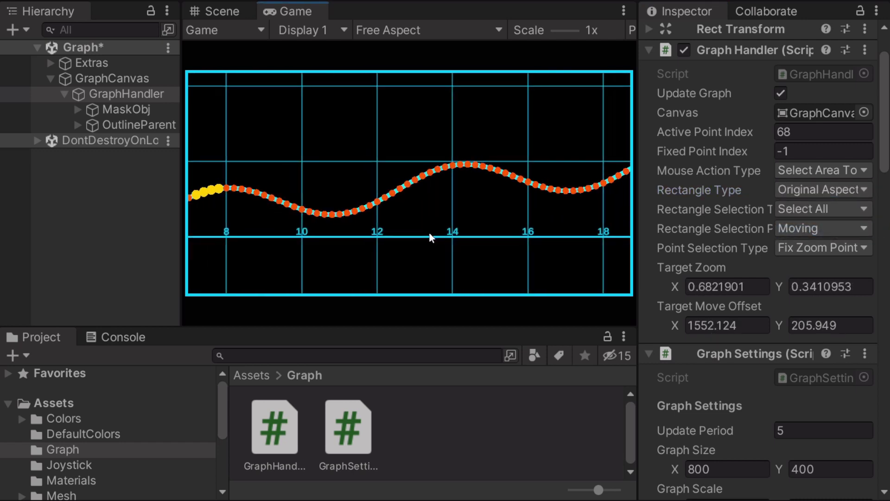
pyautogui.scroll(-2, 429, 233)
pyautogui.scroll(4, 270, 235)
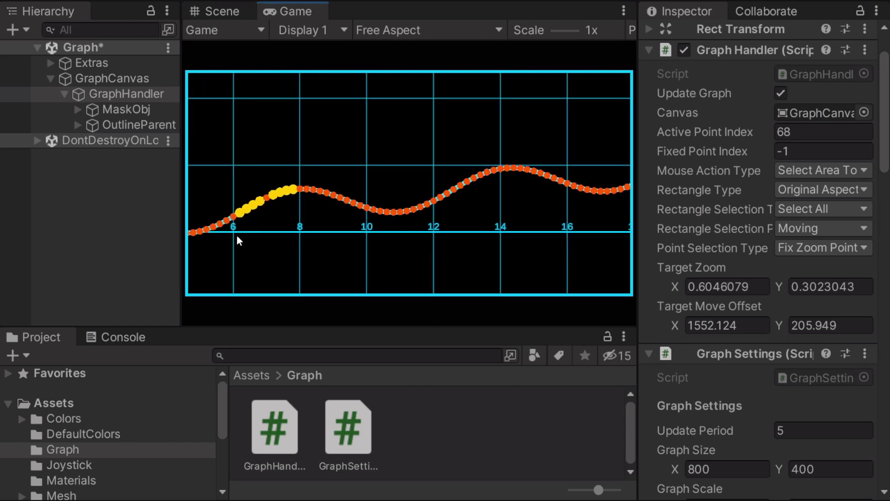
pyautogui.scroll(1, 359, 195)
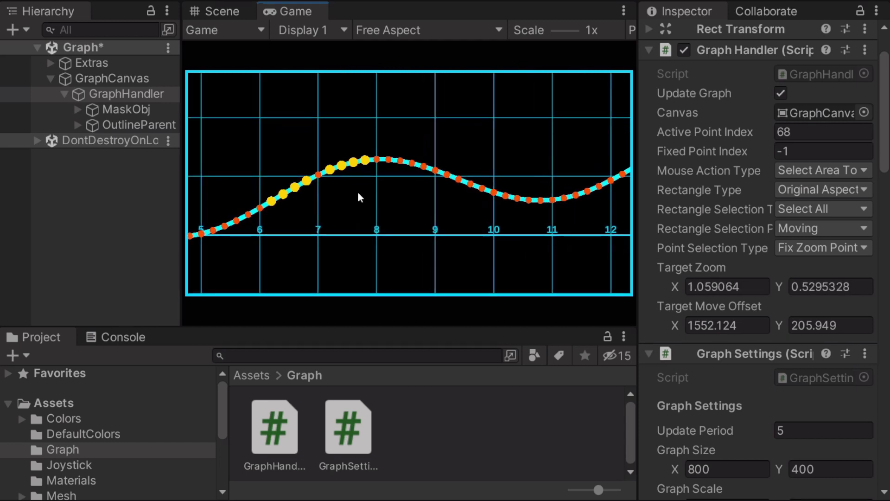
# - Set Mouse Action Type to Select Points and box-select the curve's points
pyautogui.click(803, 181)
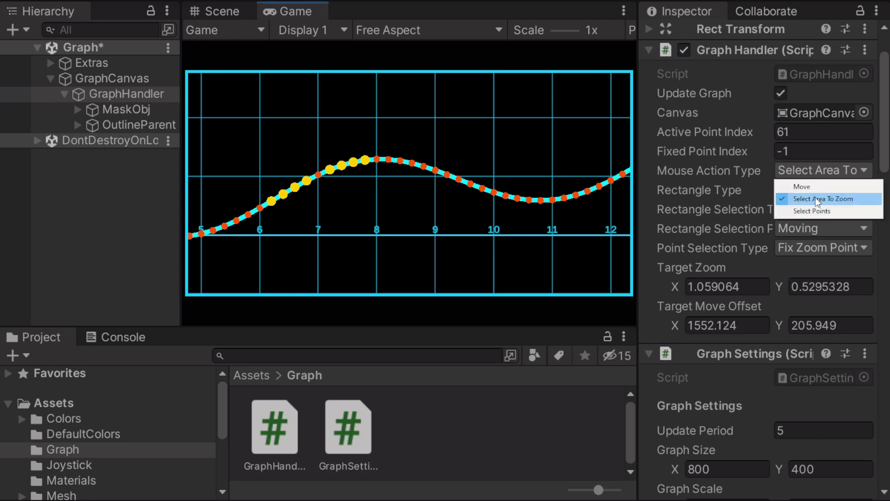
pyautogui.click(817, 209)
pyautogui.moveTo(222, 137); pyautogui.dragTo(560, 258)
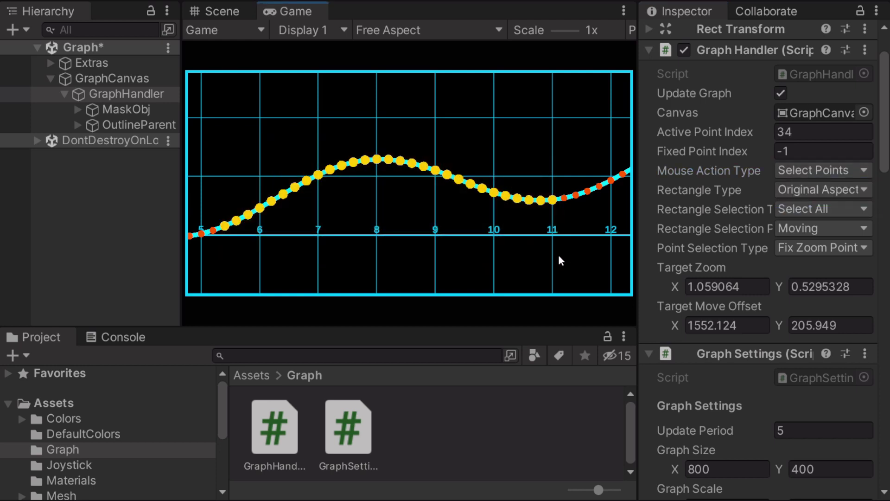
# - Set Rectangle Selection Type to Select Unselect and toggle points around x 5.5 to 8.8
pyautogui.click(797, 207)
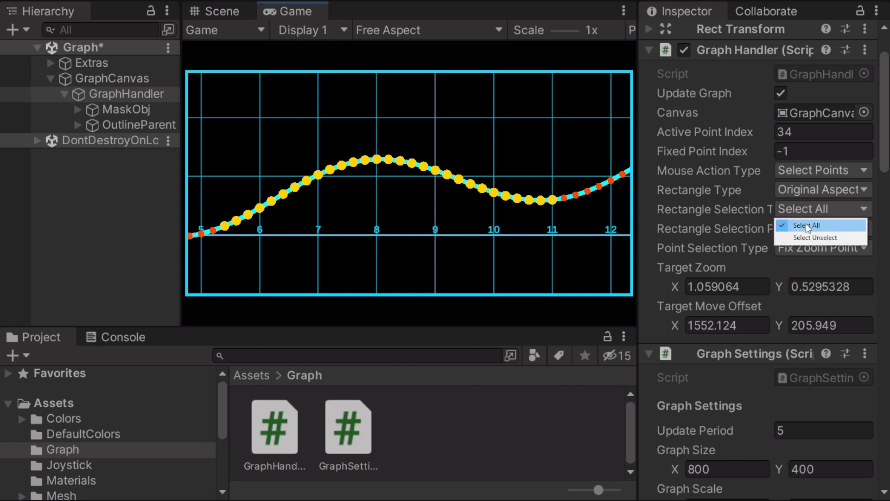
pyautogui.click(815, 238)
pyautogui.moveTo(396, 111); pyautogui.dragTo(609, 236)
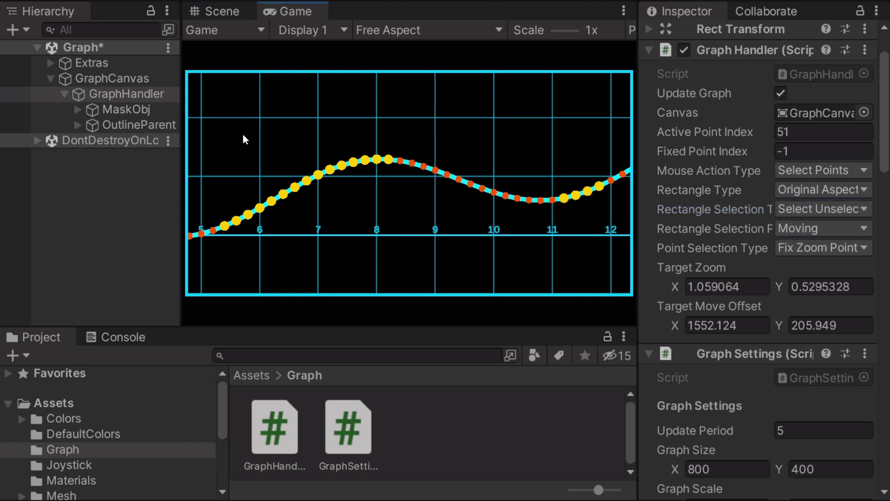
pyautogui.moveTo(243, 134); pyautogui.dragTo(436, 242)
# - Set Mouse Action Type back to Move and zoom out to 0.5776467
pyautogui.click(823, 170)
pyautogui.moveTo(540, 232); pyautogui.dragTo(374, 158)
pyautogui.click(823, 188)
pyautogui.scroll(-3, 374, 157)
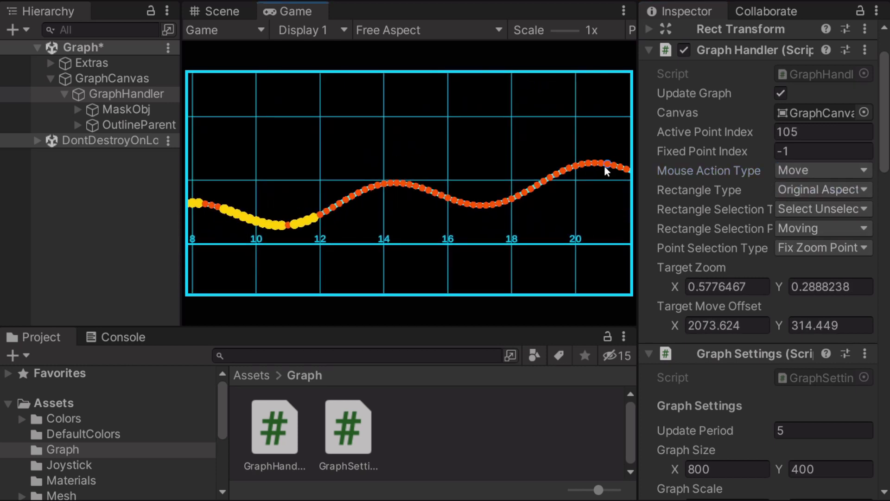
# - Set Mouse Action Type to Select Area To Zoom and make the zoom selection colour green
pyautogui.scroll(-2, 812, 130)
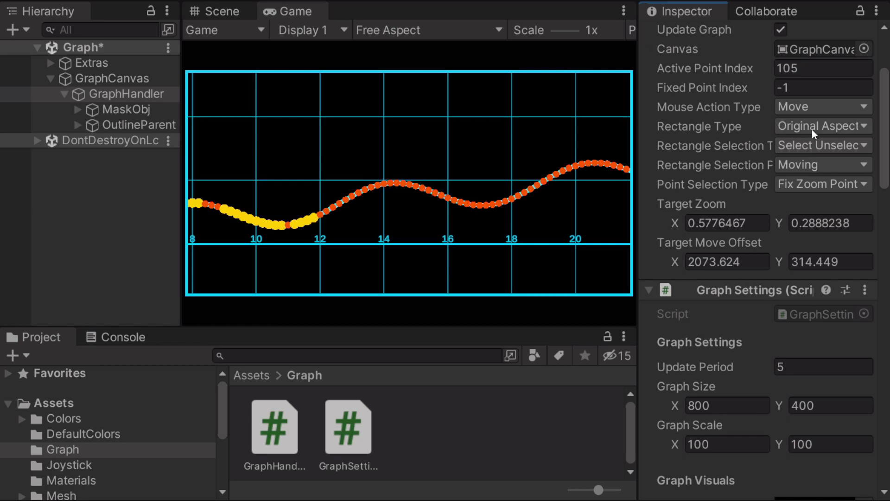
pyautogui.click(808, 107)
pyautogui.click(805, 135)
pyautogui.moveTo(884, 121); pyautogui.dragTo(883, 410)
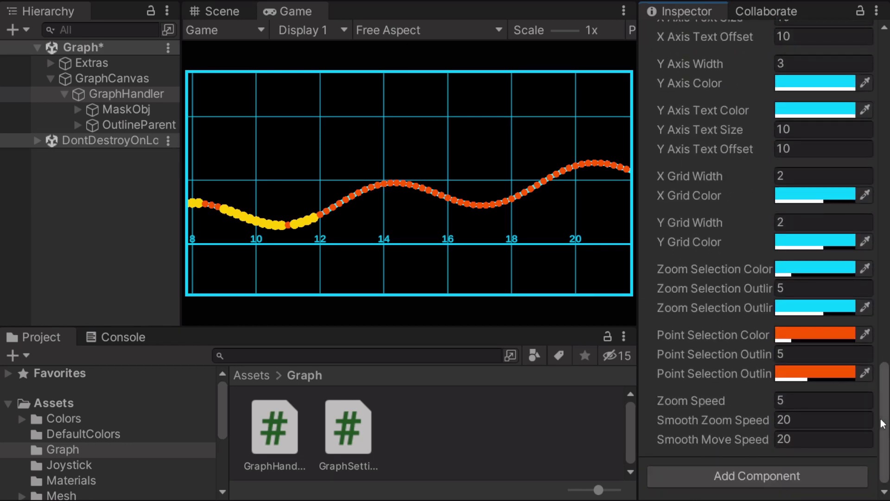
pyautogui.click(788, 265)
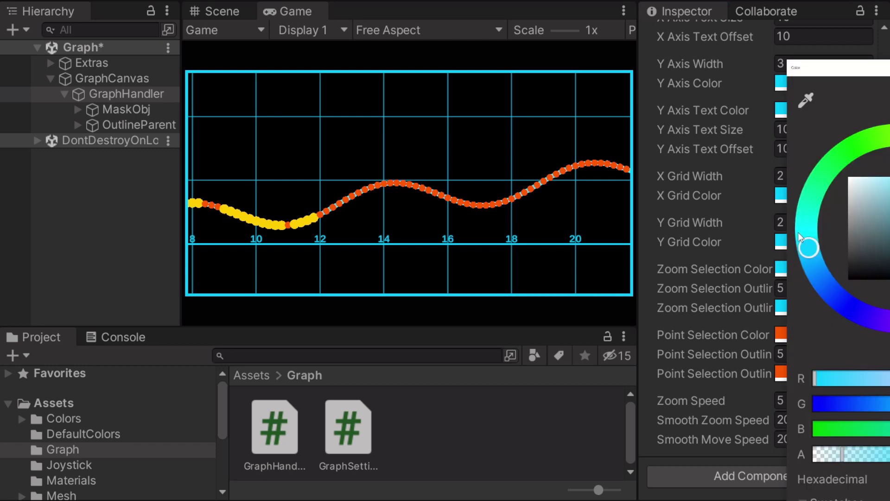
pyautogui.moveTo(799, 238); pyautogui.dragTo(860, 145)
pyautogui.click(318, 239)
pyautogui.moveTo(318, 239); pyautogui.dragTo(482, 178)
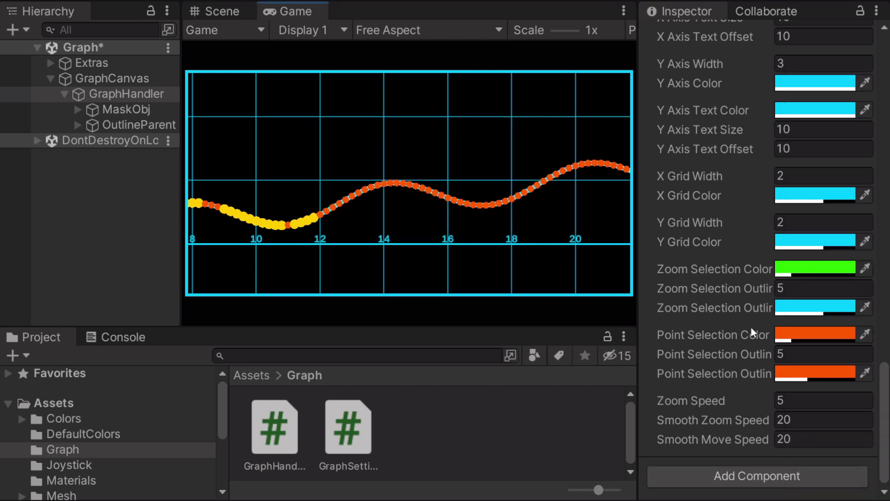
# - Recolour the zoom selection outline orange and widen it to 10.64, previewing a zoom box
pyautogui.click(791, 303)
pyautogui.moveTo(834, 215)
pyautogui.mouseDown()
pyautogui.moveTo(850, 149)
pyautogui.moveTo(886, 130)
pyautogui.moveTo(888, 195)
pyautogui.mouseUp()
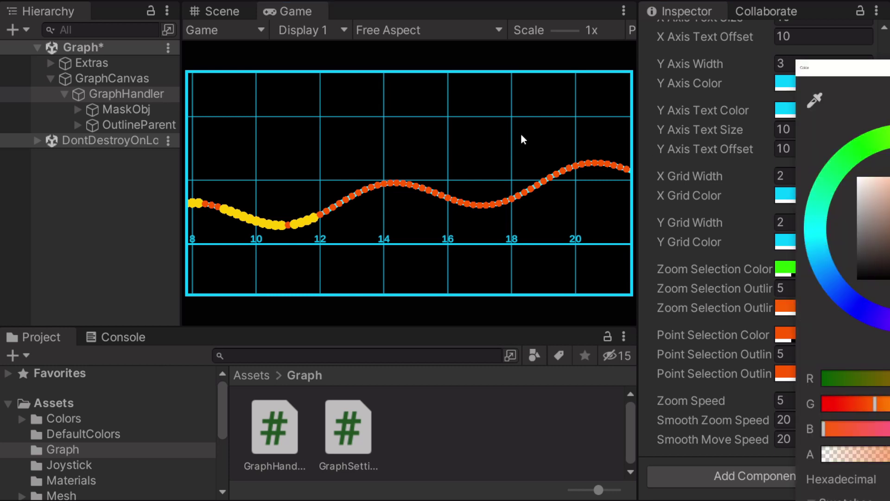
pyautogui.moveTo(268, 122); pyautogui.dragTo(599, 252)
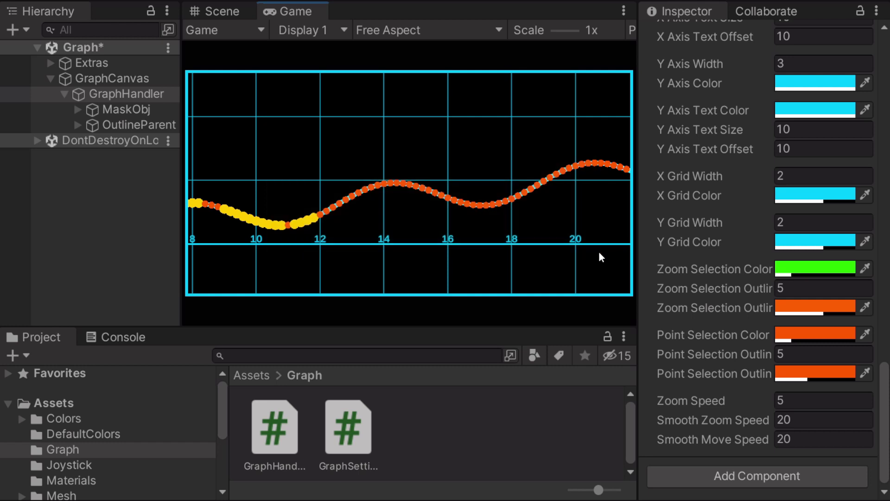
pyautogui.moveTo(711, 293); pyautogui.dragTo(888, 299)
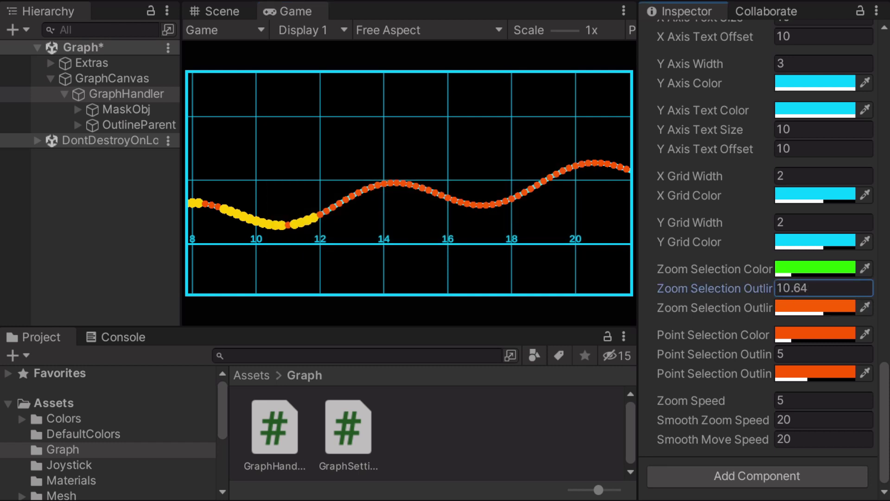
pyautogui.moveTo(266, 102); pyautogui.dragTo(556, 251)
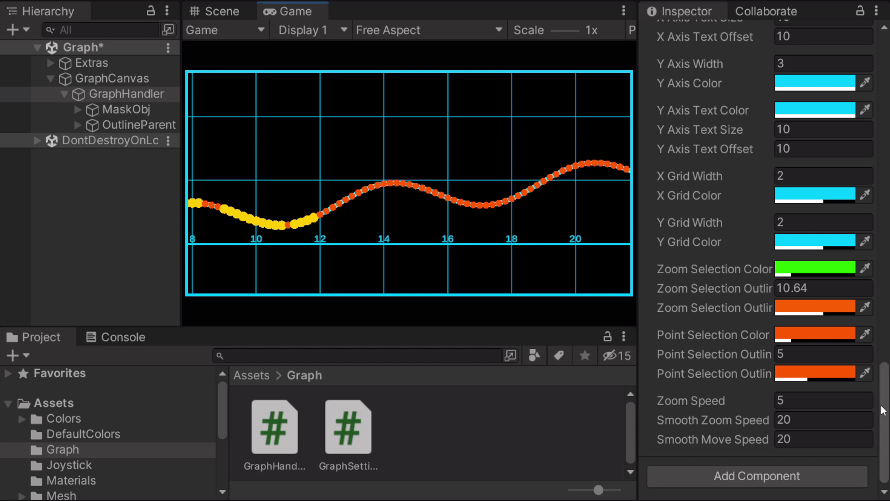
pyautogui.moveTo(883, 410); pyautogui.dragTo(883, 188)
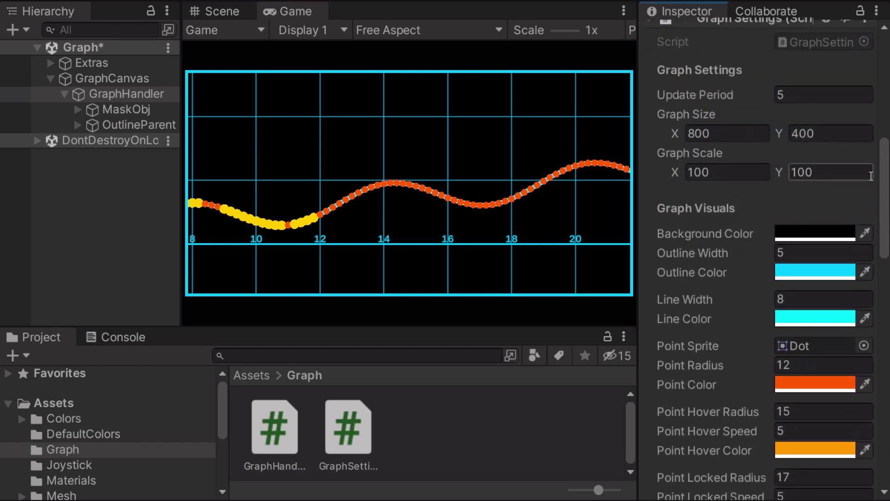
# - Set Graph Size X to 740.96 and Graph Scale X to 127.5, and adjust Target Move Offset Y
pyautogui.scroll(3, 871, 176)
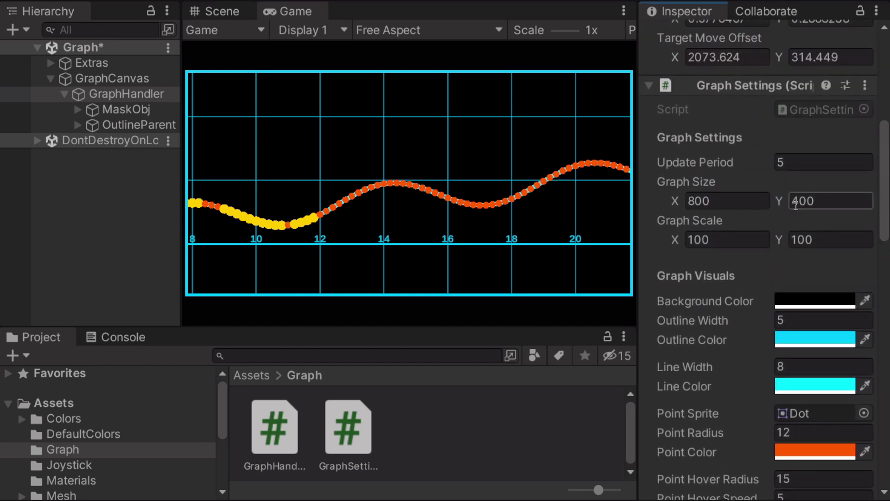
pyautogui.moveTo(677, 202); pyautogui.dragTo(871, 201)
pyautogui.click(675, 238)
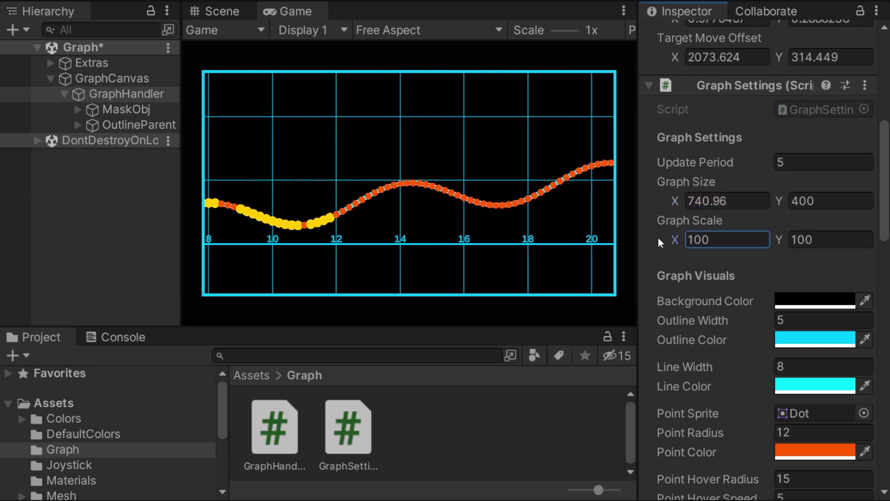
pyautogui.moveTo(658, 239); pyautogui.dragTo(700, 249)
pyautogui.scroll(8, 819, 193)
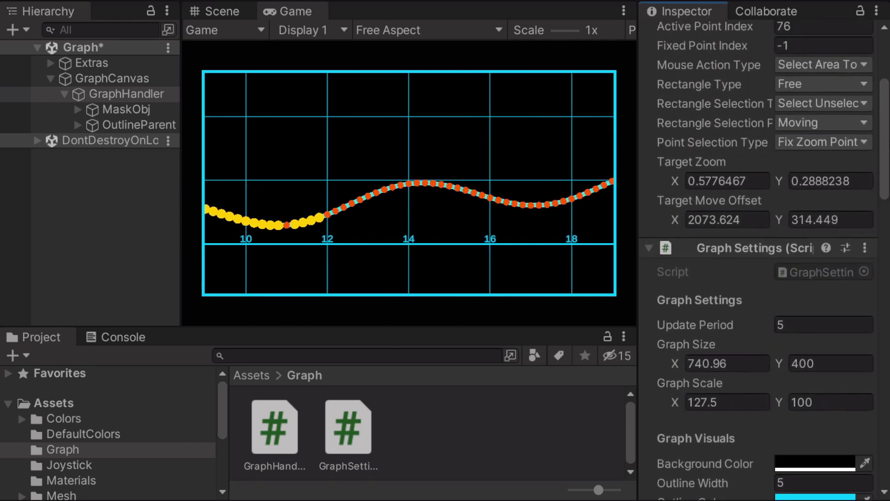
pyautogui.moveTo(780, 244); pyautogui.dragTo(751, 258)
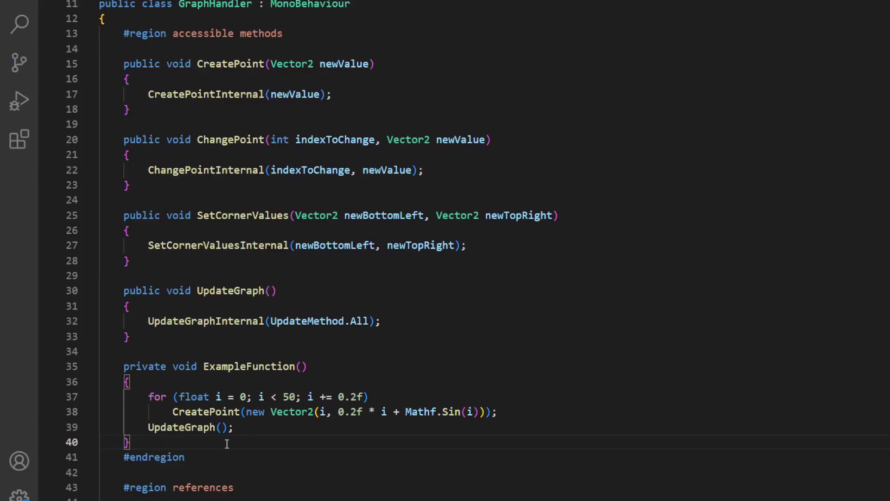
pyautogui.moveTo(227, 443); pyautogui.dragTo(130, 64)
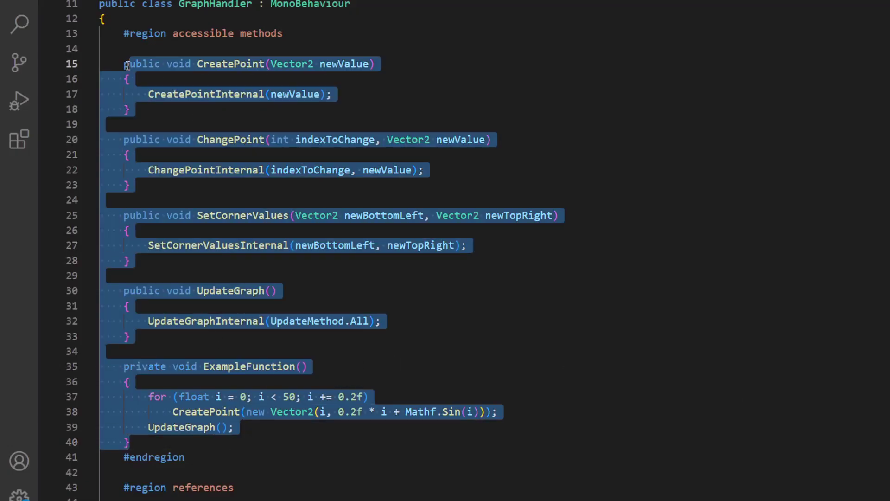
pyautogui.click(166, 125)
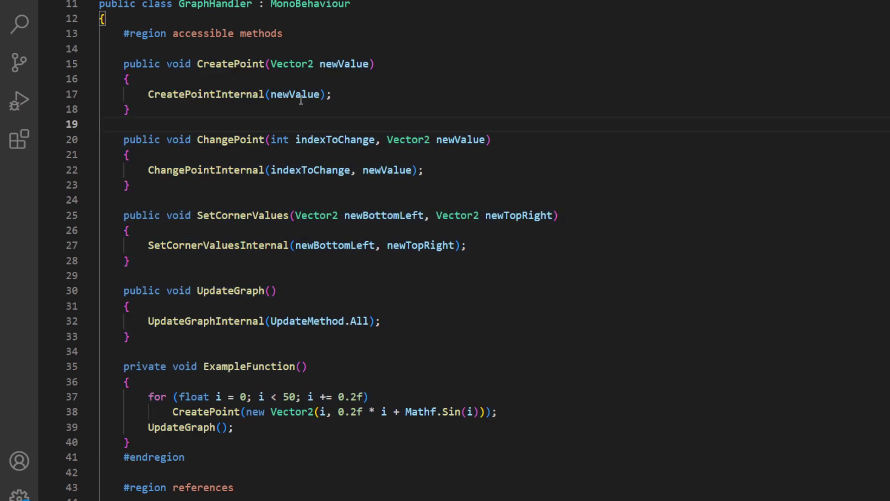
pyautogui.doubleClick(242, 65)
pyautogui.doubleClick(342, 64)
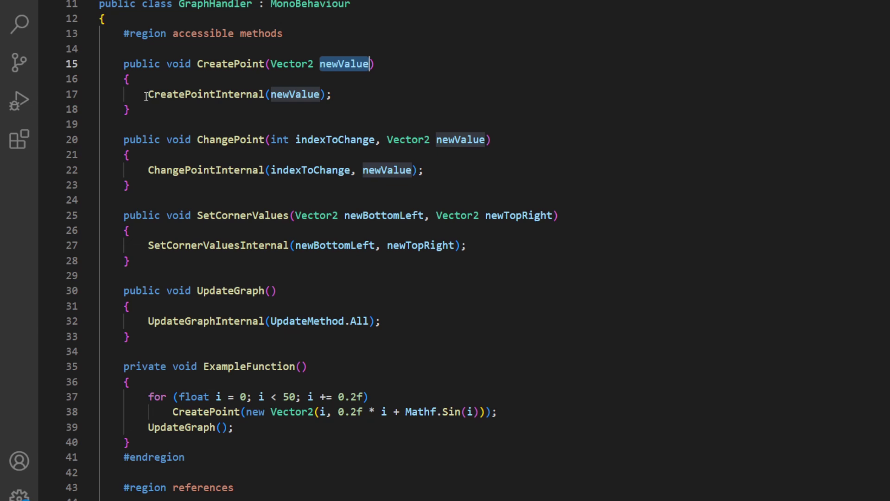
pyautogui.moveTo(147, 94); pyautogui.dragTo(361, 90)
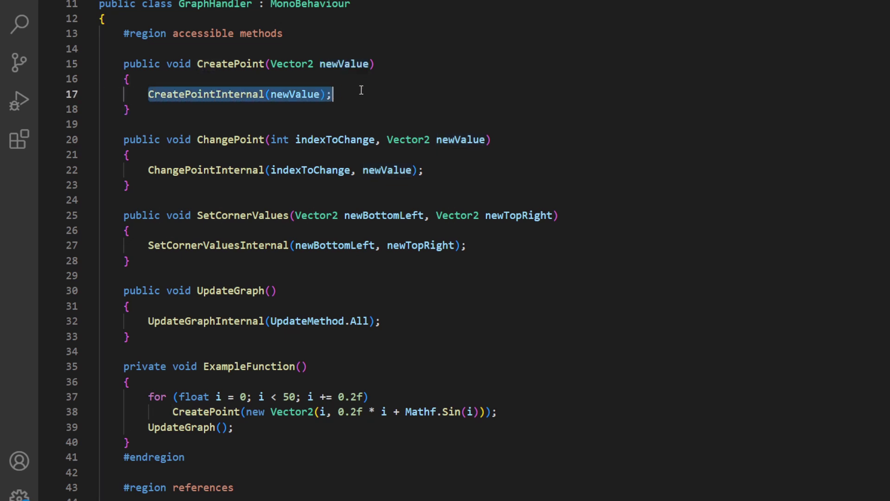
pyautogui.click(229, 163)
pyautogui.doubleClick(255, 138)
pyautogui.doubleClick(304, 139)
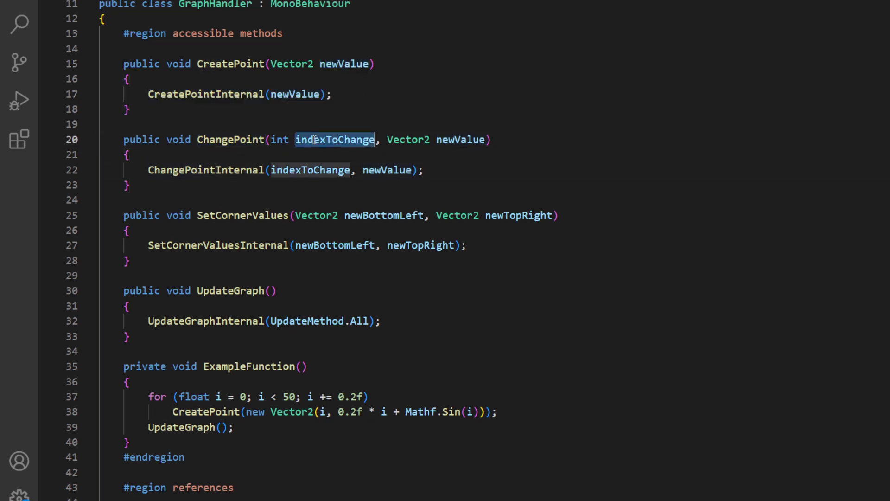
pyautogui.doubleClick(446, 140)
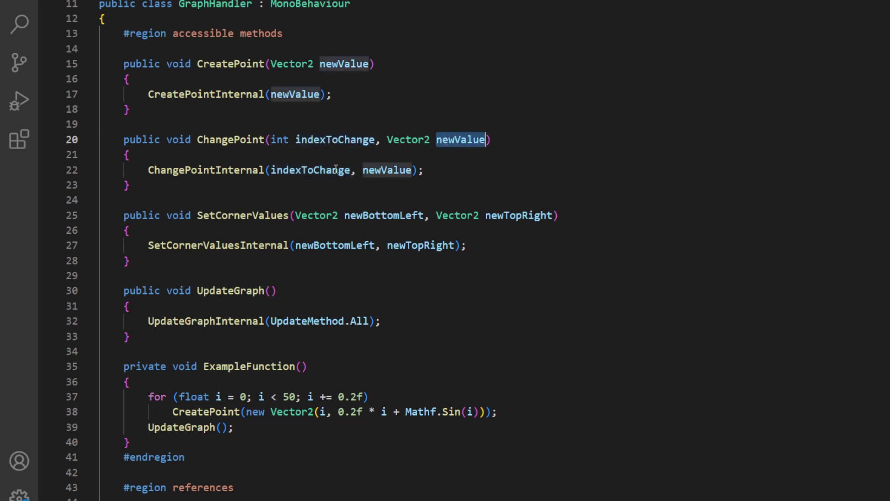
pyautogui.doubleClick(258, 216)
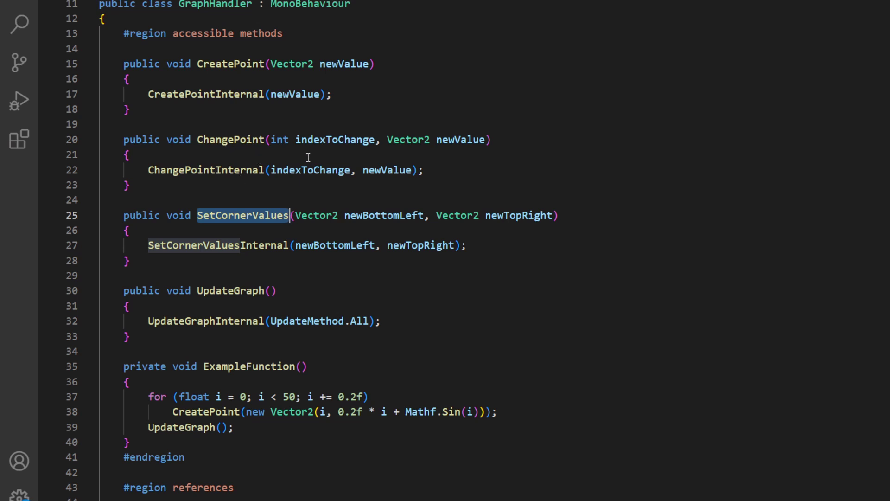
pyautogui.click(271, 139)
pyautogui.keyDown('alt'); pyautogui.keyDown('shift'); pyautogui.moveTo(271, 139); pyautogui.dragTo(502, 224); pyautogui.keyUp('shift'); pyautogui.keyUp('alt')
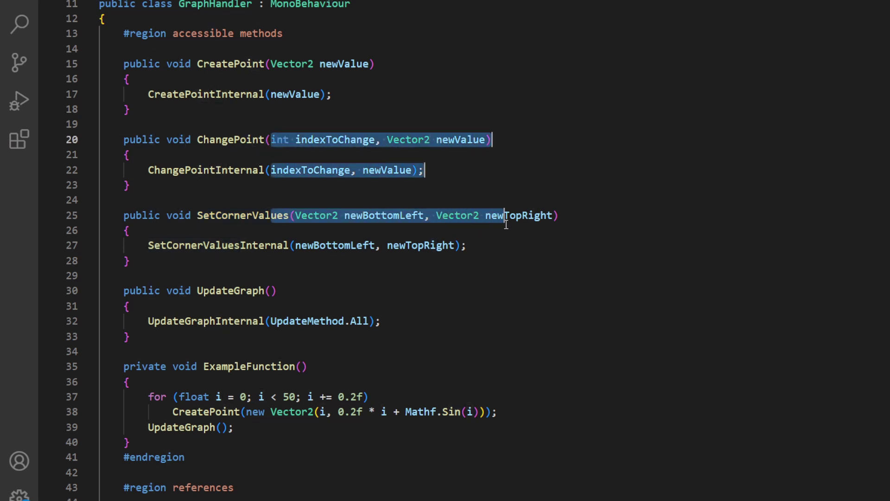
pyautogui.press('Escape')
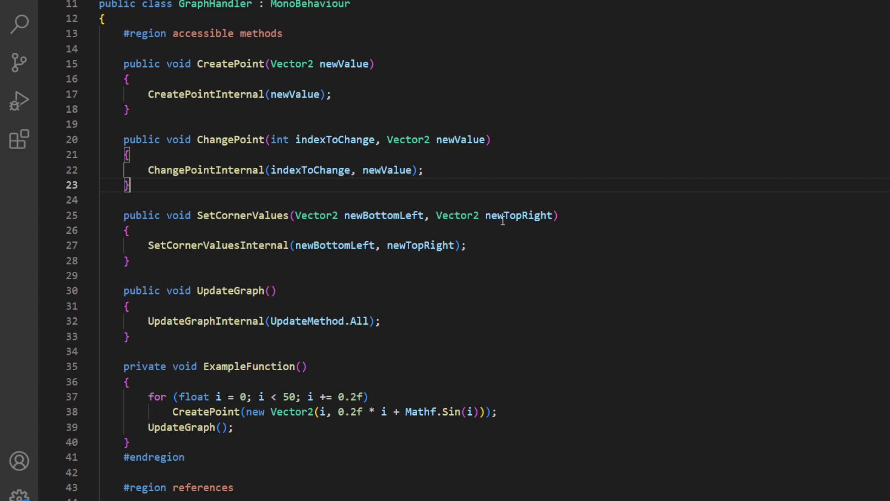
pyautogui.doubleClick(228, 293)
pyautogui.scroll(-1, 284, 313)
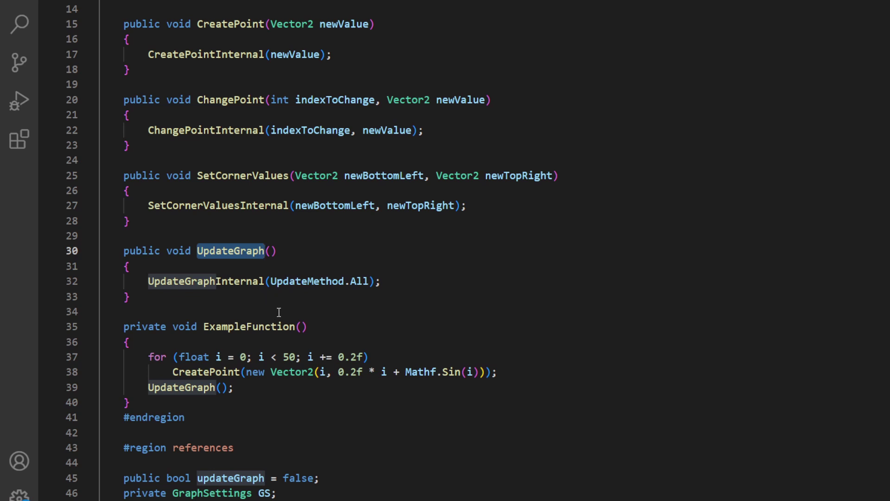
pyautogui.click(276, 302)
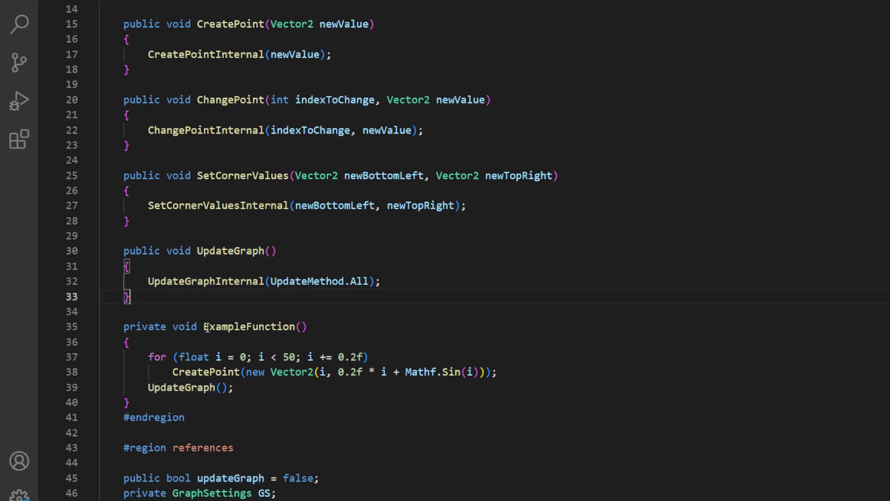
pyautogui.moveTo(207, 328); pyautogui.dragTo(326, 328)
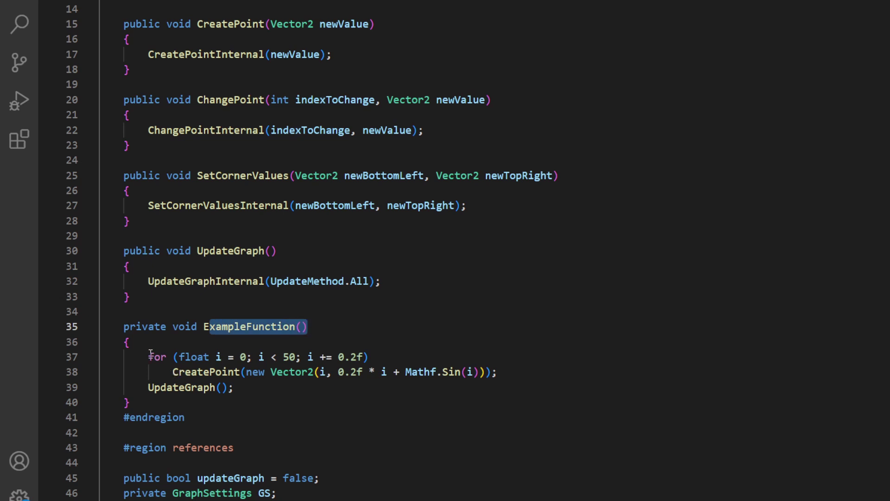
pyautogui.moveTo(151, 354); pyautogui.dragTo(508, 366)
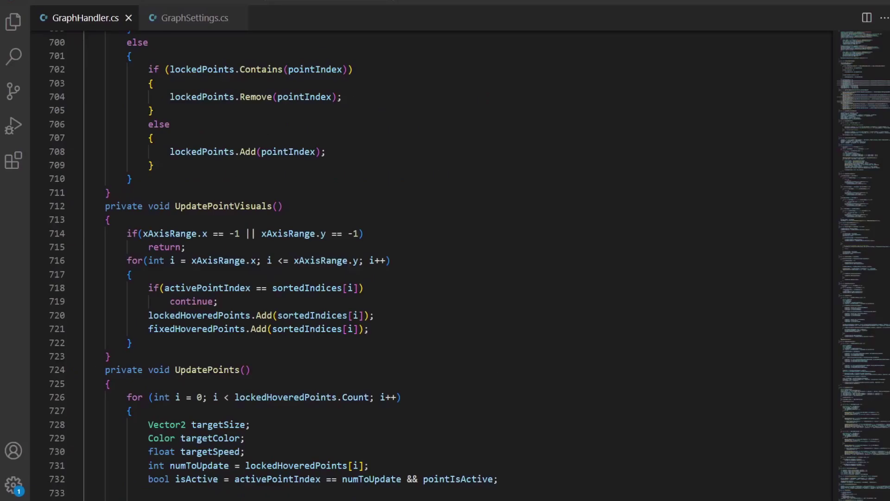
pyautogui.scroll(-20, 445, 264)
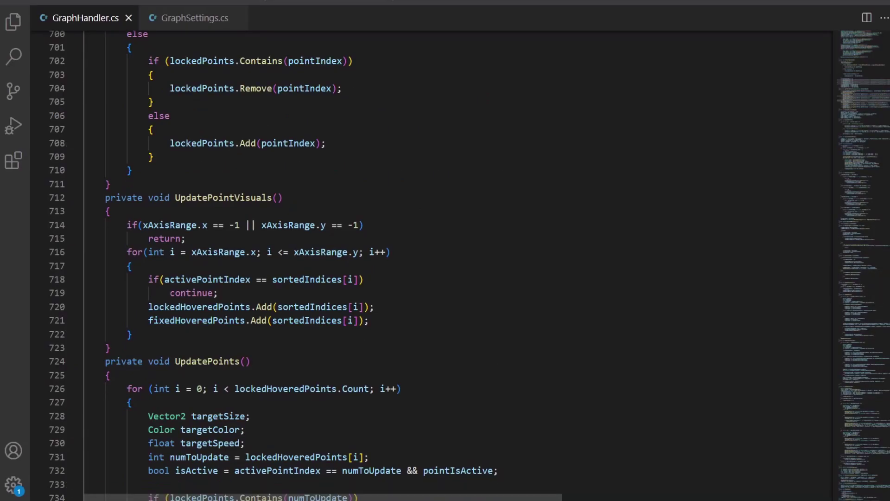
pyautogui.scroll(-20, 445, 264)
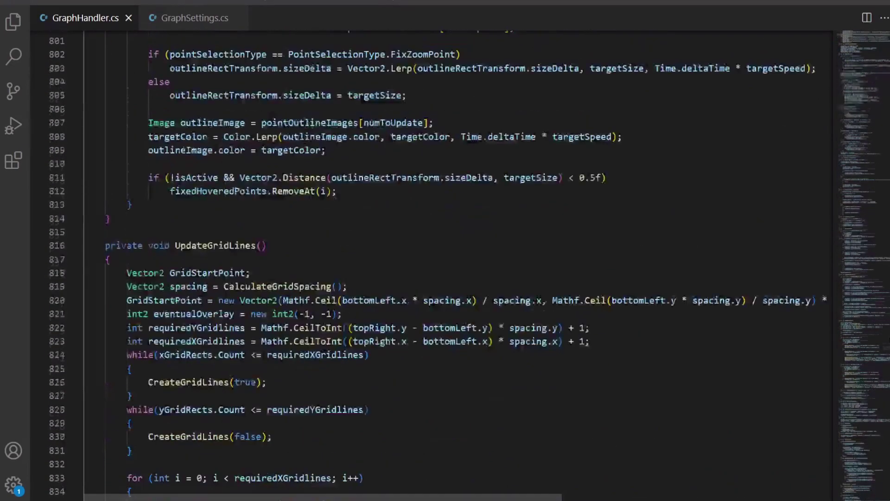
pyautogui.scroll(-7, 887, 369)
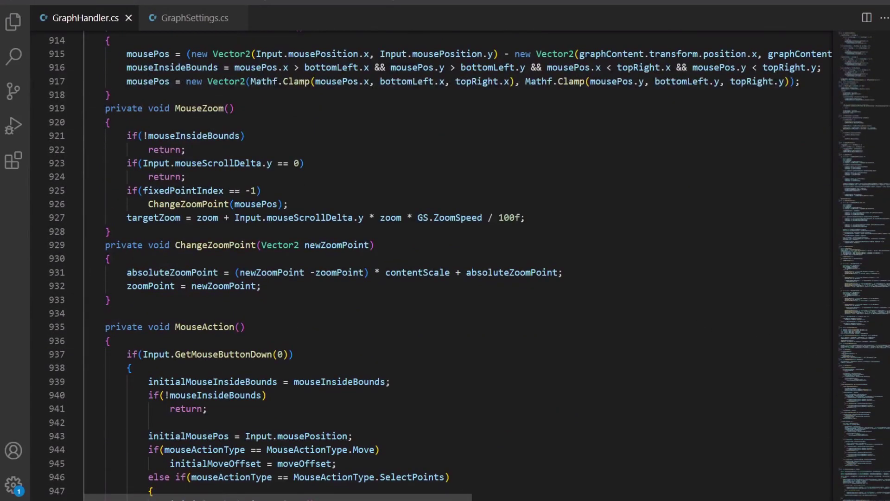
pyautogui.scroll(-20, 887, 369)
pyautogui.scroll(-20, 888, 475)
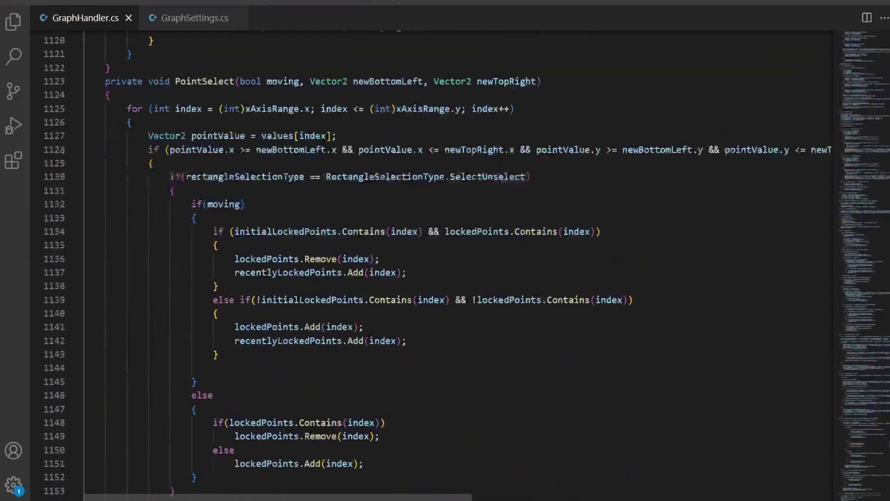
pyautogui.scroll(-11, 887, 475)
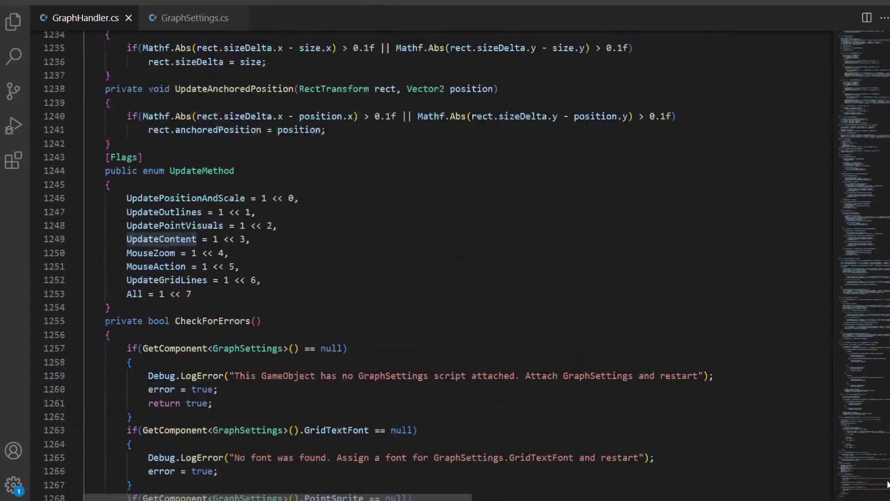
pyautogui.scroll(20, 888, 448)
pyautogui.scroll(20, 887, 447)
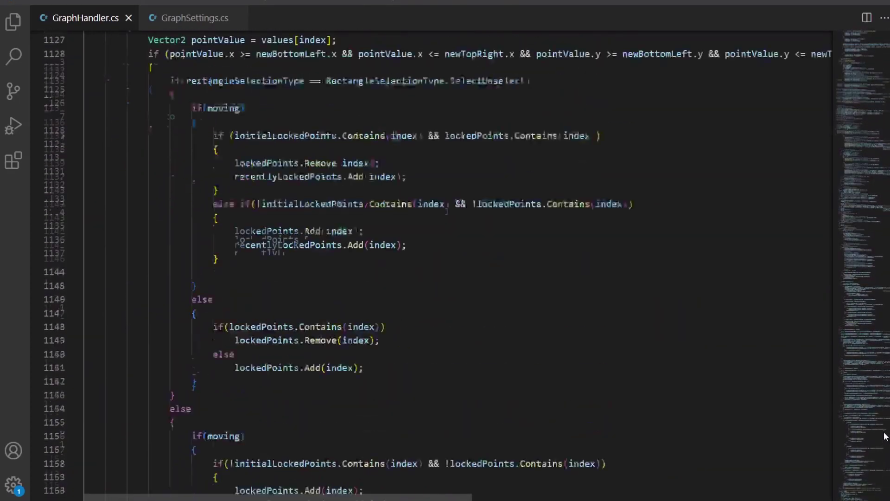
pyautogui.scroll(-12, 885, 439)
pyautogui.scroll(-10, 886, 438)
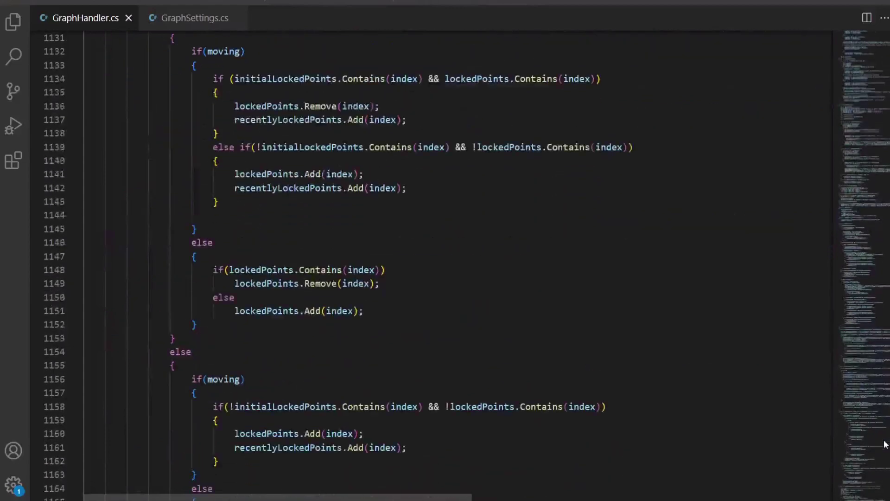
pyautogui.scroll(4, 886, 438)
pyautogui.scroll(-12, 886, 445)
pyautogui.scroll(-12, 887, 457)
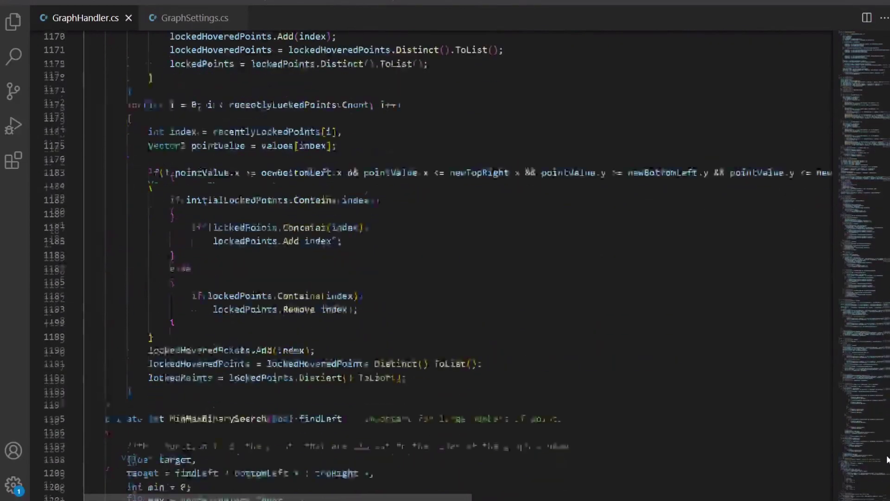